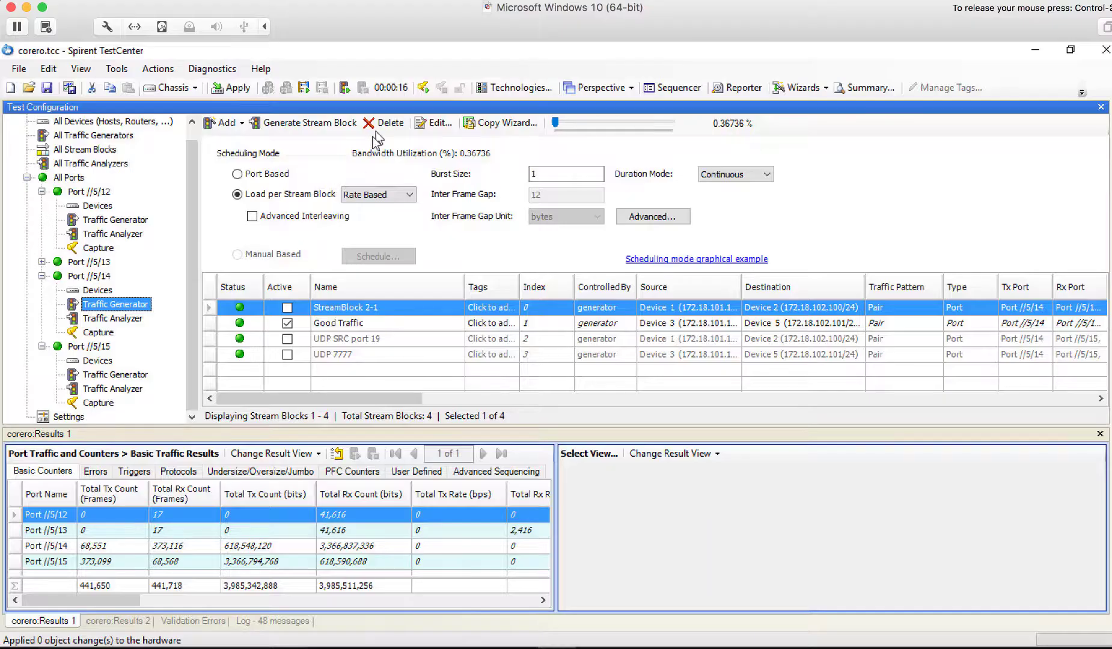
# Step: Start the Good Traffic stream and clear the Basic Traffic Results counters
pyautogui.click(348, 87)
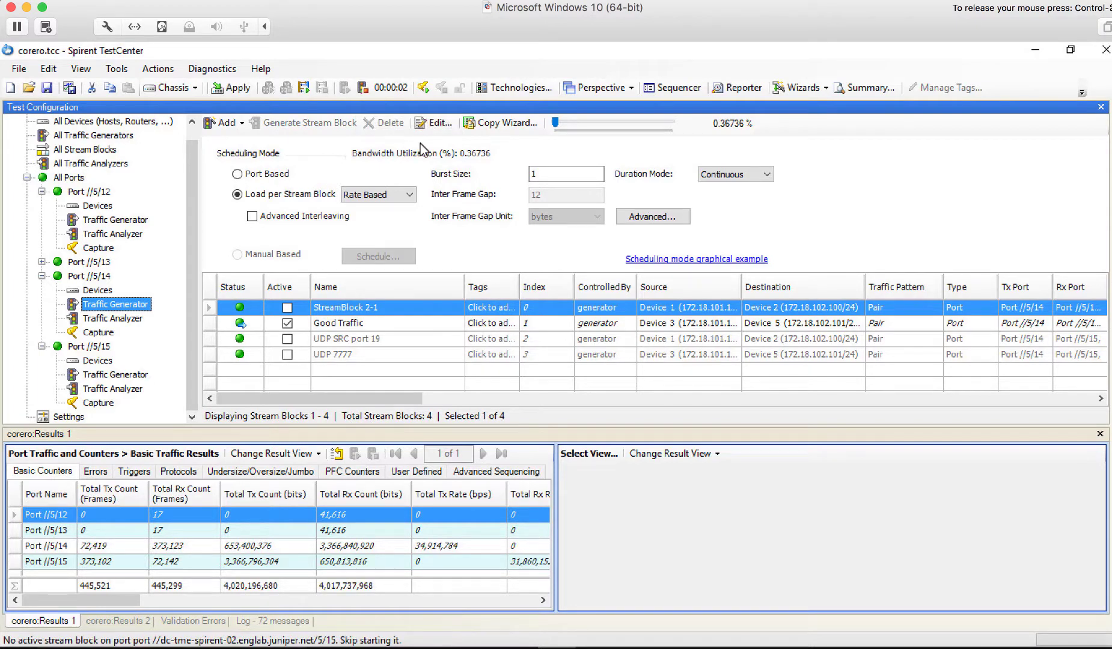
pyautogui.click(338, 454)
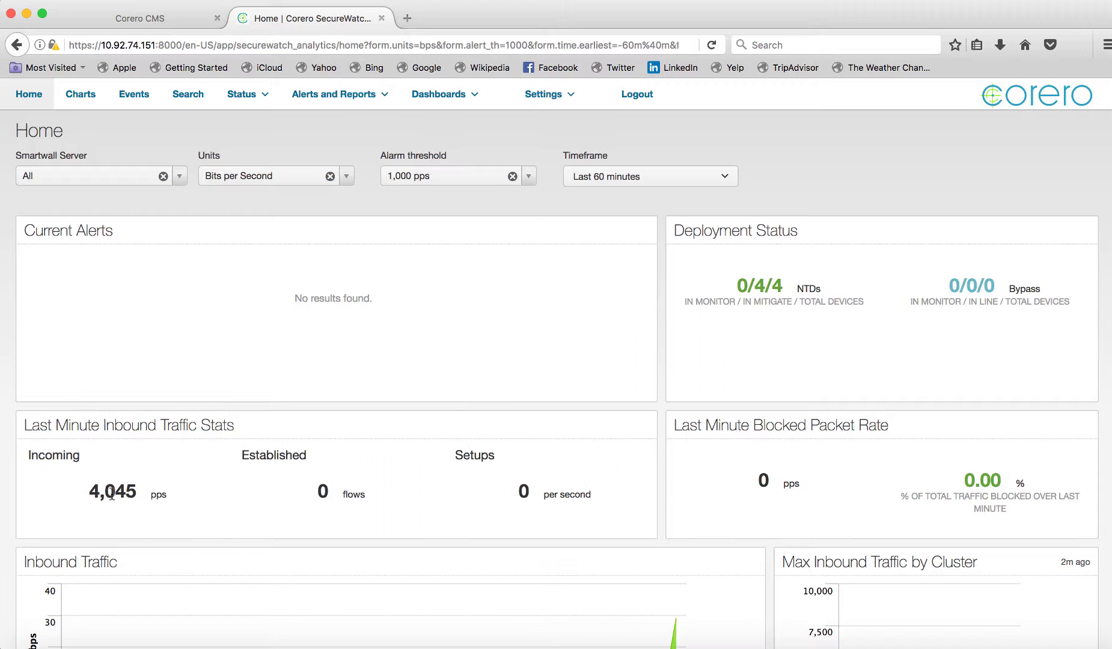
# Step: Review the dashboard's Inbound Traffic and Top Dest panels, then return to Spirent TestCenter
pyautogui.scroll(-5, 621, 470)
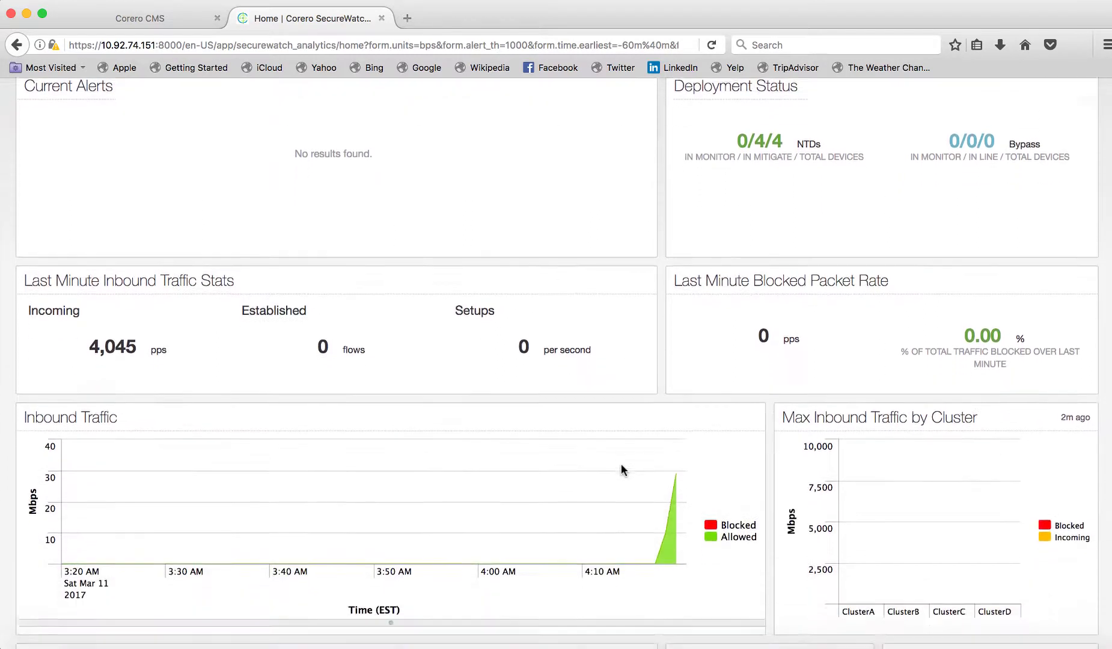
pyautogui.moveTo(667, 475)
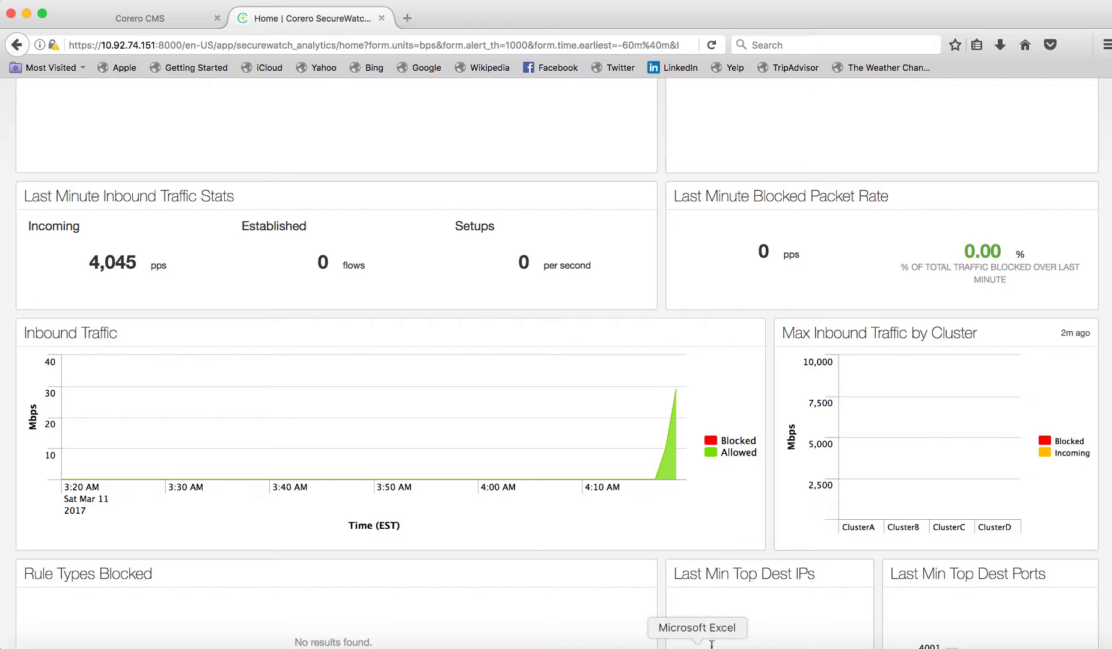
pyautogui.scroll(-4, 714, 535)
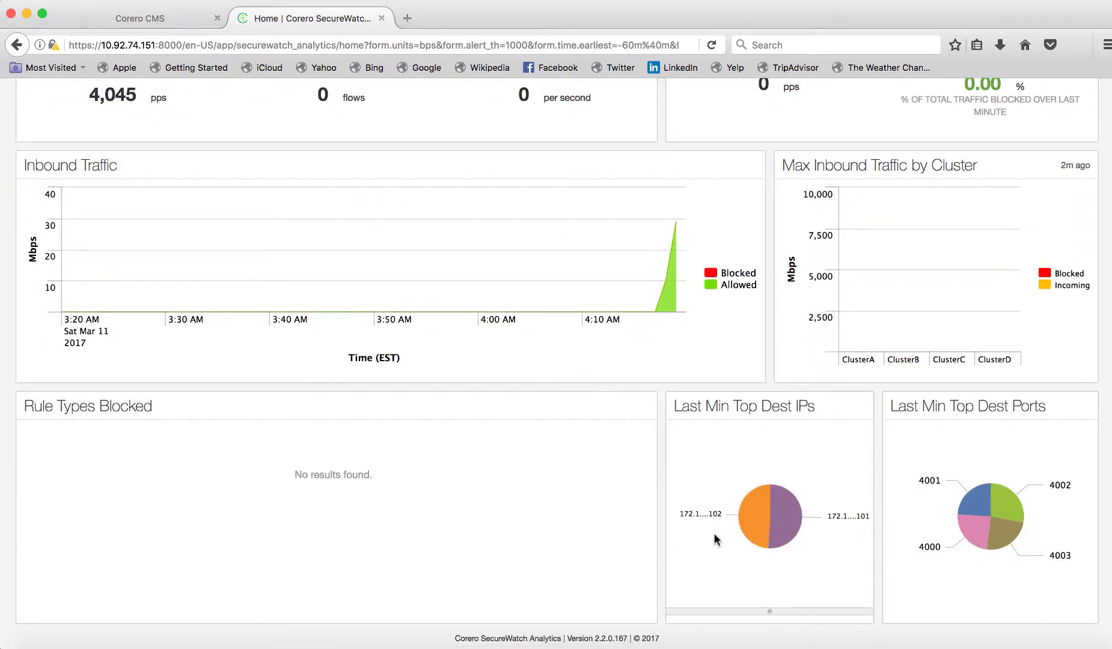
pyautogui.scroll(2, 716, 539)
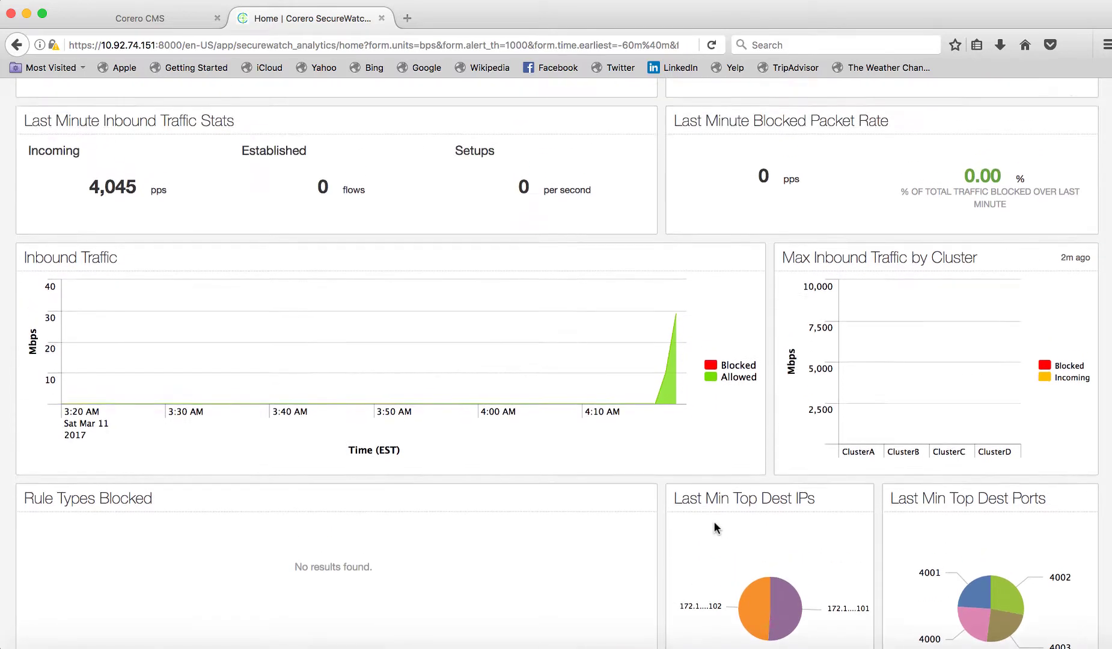
pyautogui.scroll(7, 714, 523)
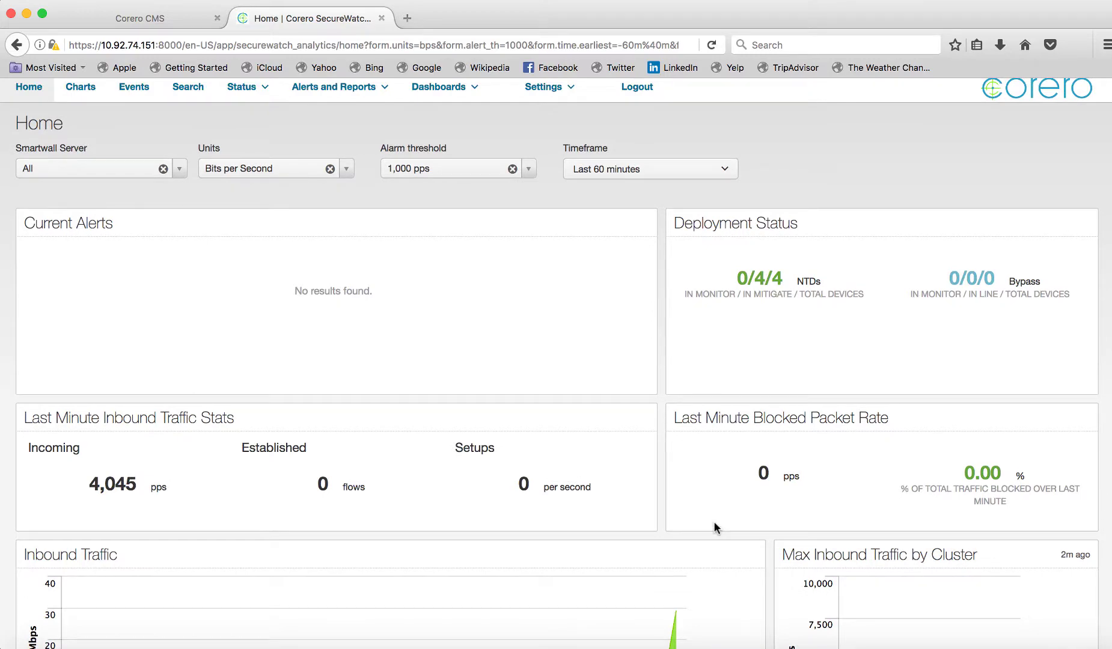
pyautogui.scroll(-4, 714, 523)
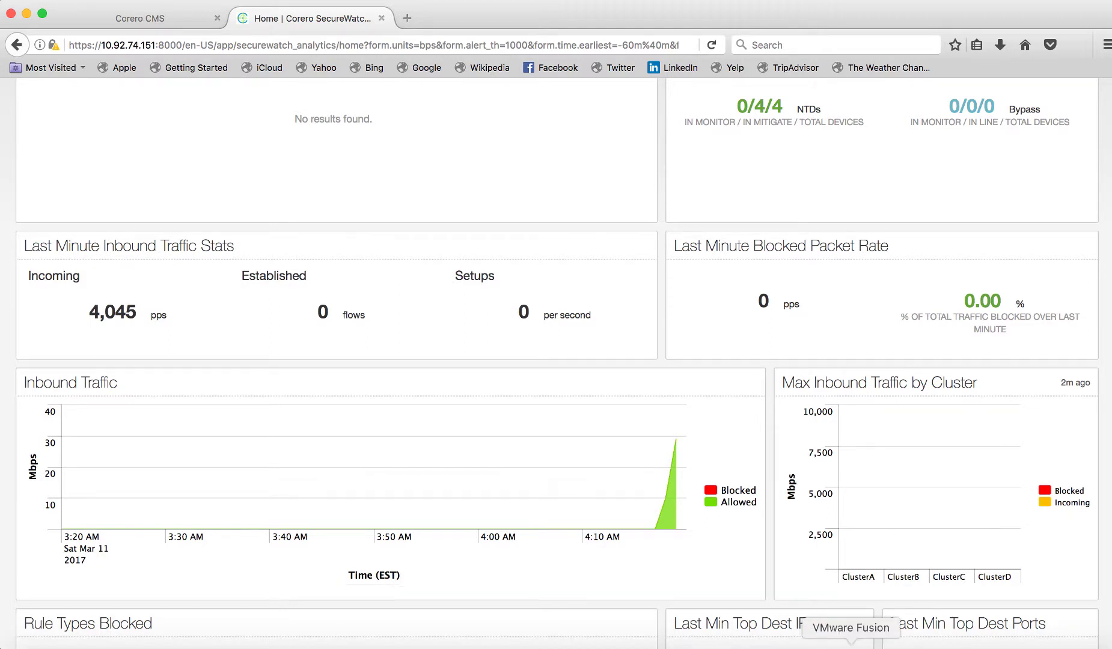
pyautogui.click(838, 639)
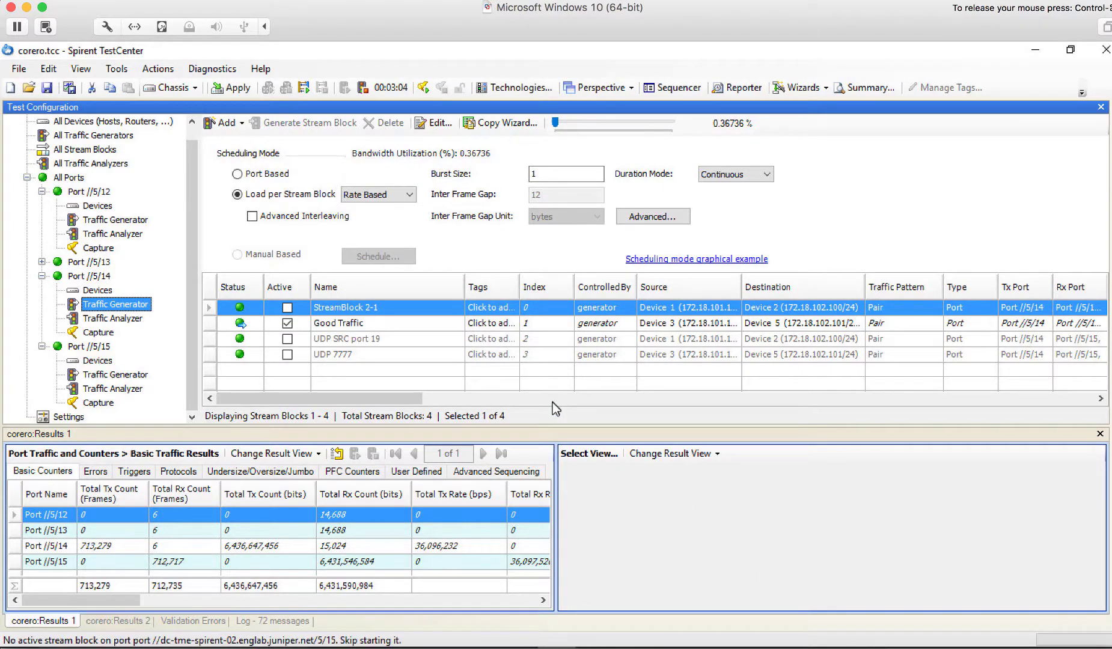
# Step: Activate the UDP SRC port 19 stream block and start sending it alongside Good Traffic
pyautogui.click(287, 339)
pyautogui.click(288, 338)
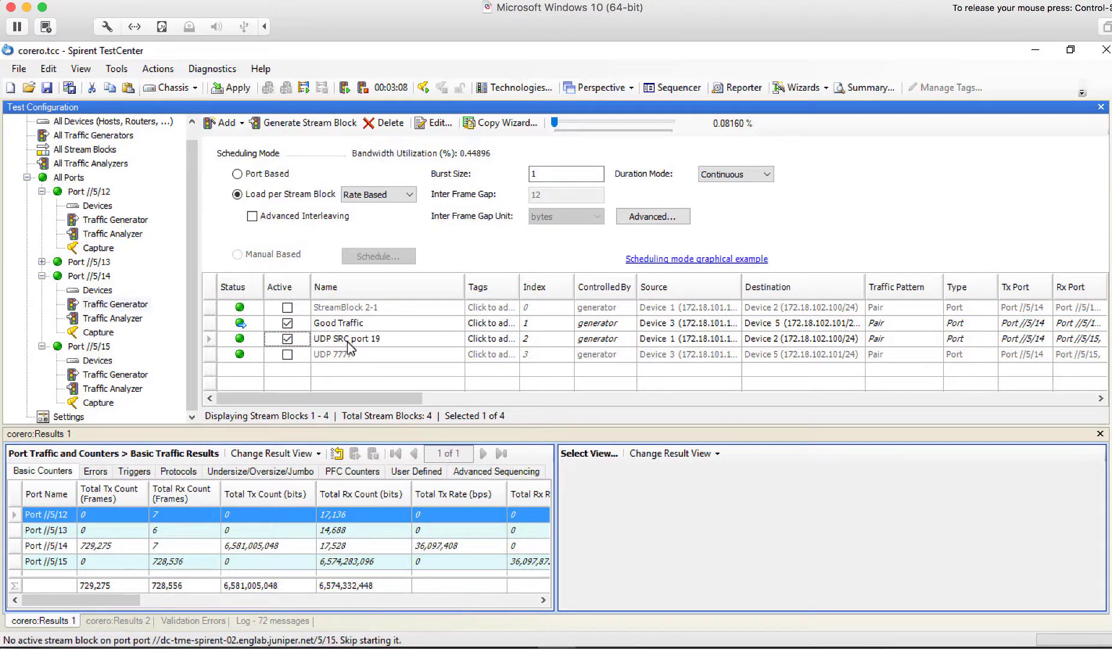
pyautogui.rightClick(347, 342)
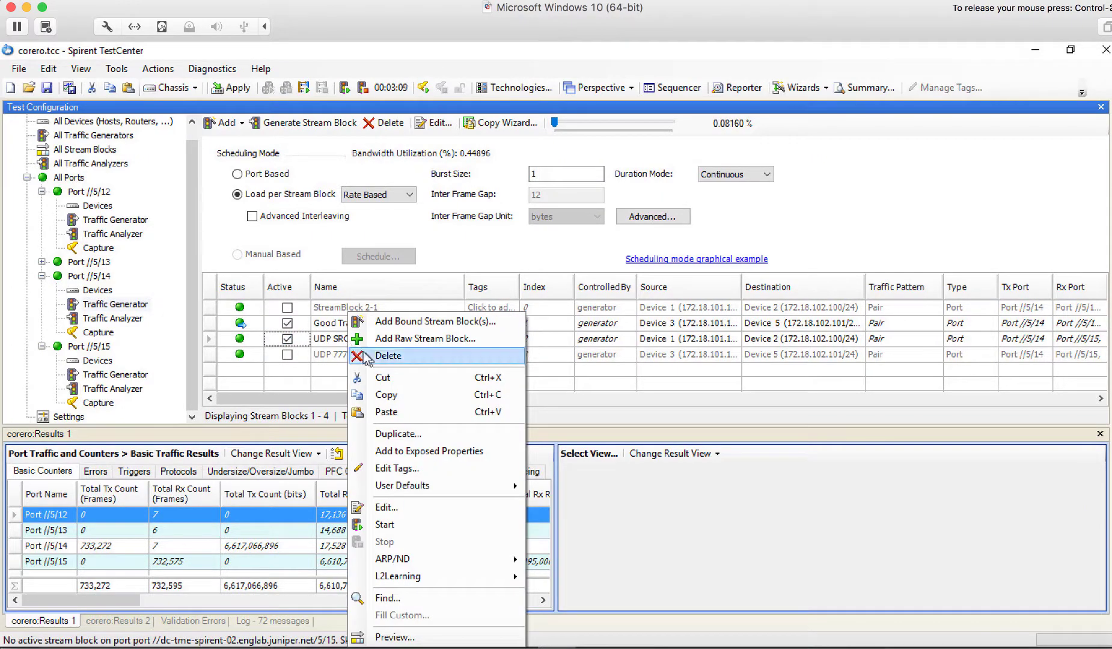
pyautogui.click(403, 527)
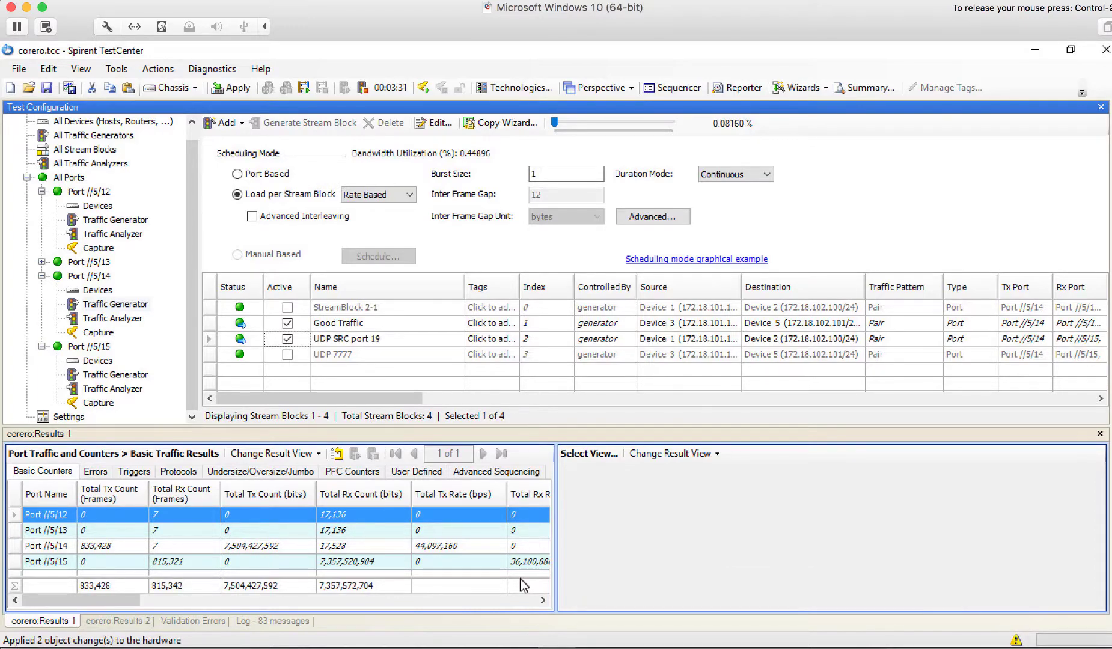
# Step: Bring up the ssh session's MX monitor of xe-5/2/1 and xe-5/2/4 packet rates
pyautogui.click(672, 637)
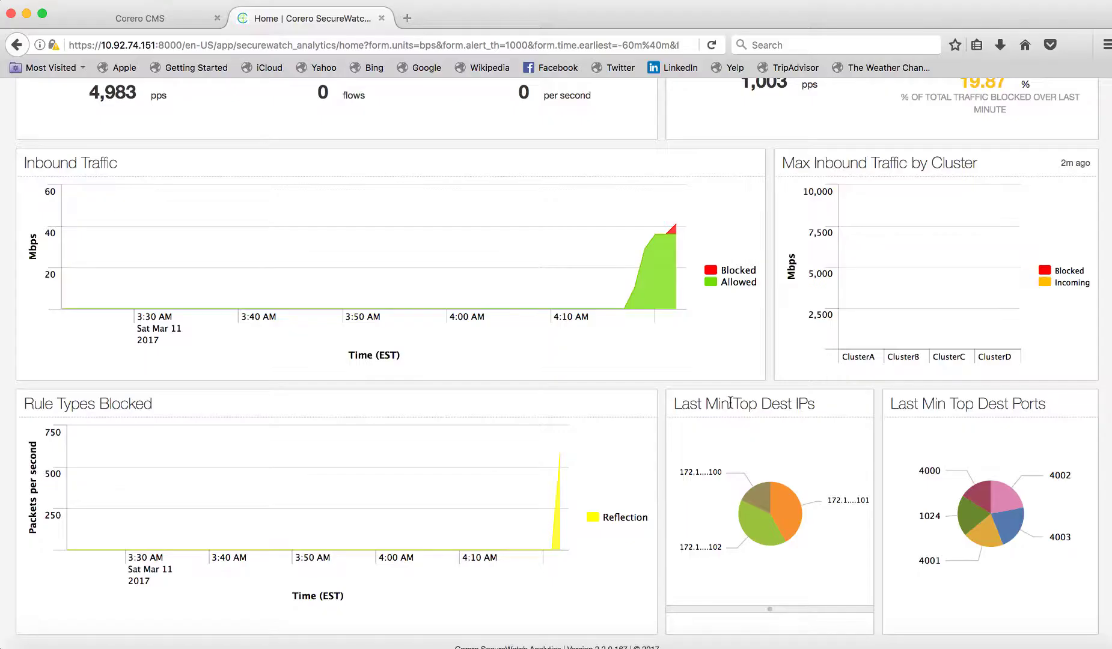
# Step: Check the Home dashboard's 1,003 pps (19.87%) blocked rate and Reflection chart
pyautogui.scroll(3, 732, 408)
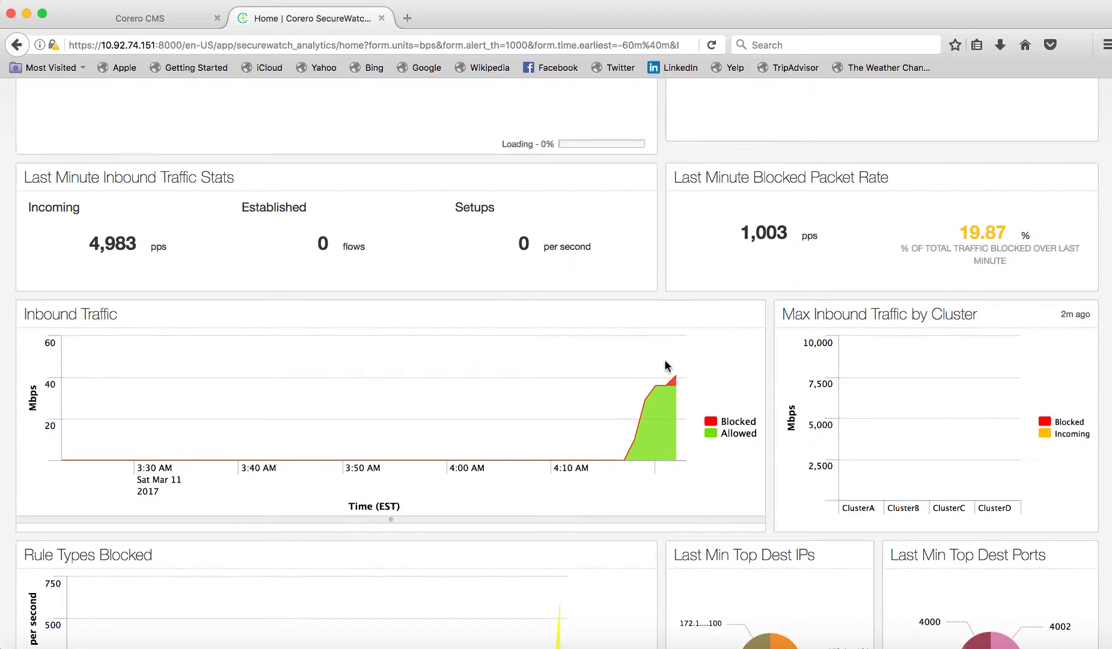
pyautogui.moveTo(676, 387)
pyautogui.scroll(-5, 681, 454)
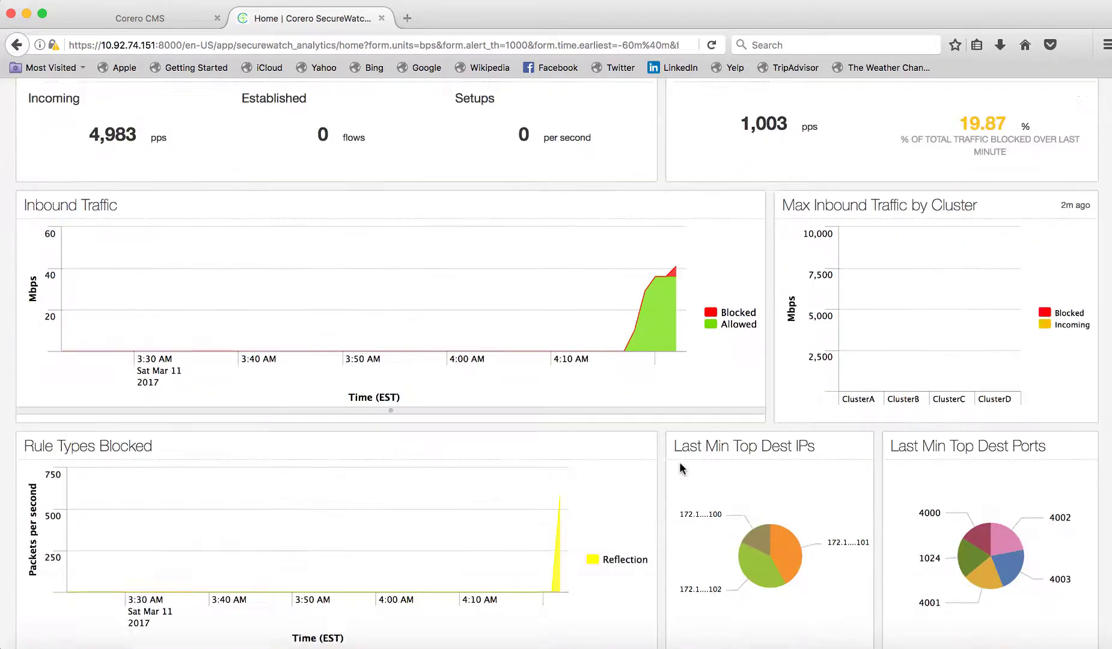
pyautogui.moveTo(557, 525)
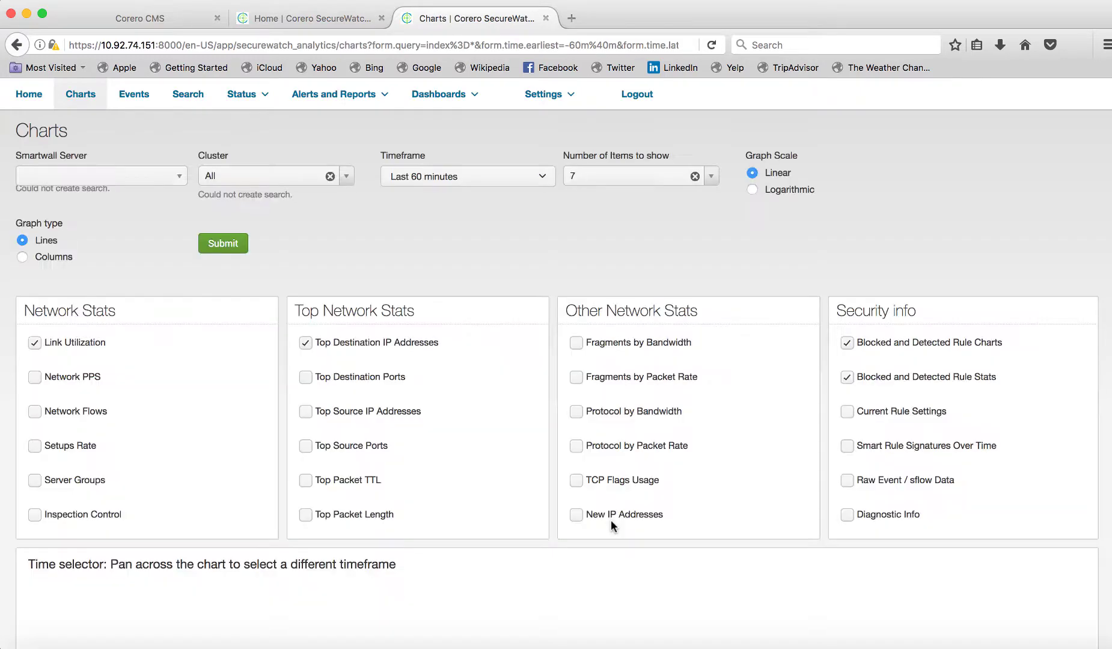
# Step: Scroll the Charts page down to the rule charts and Blocked Events table
pyautogui.scroll(-5, 611, 525)
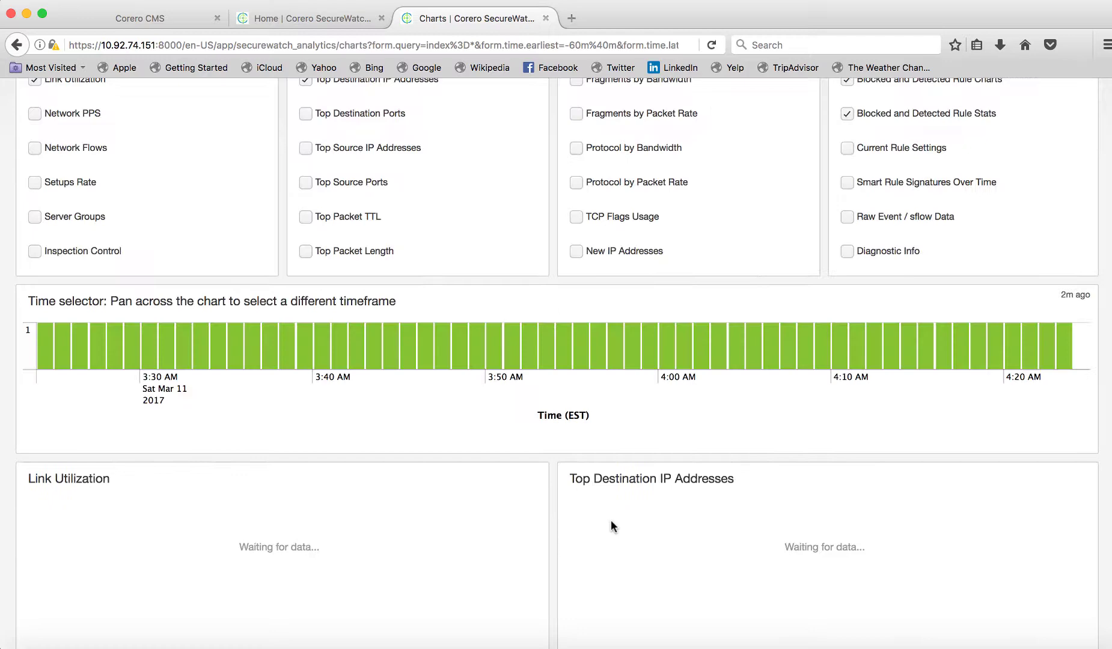
pyautogui.scroll(-4, 610, 524)
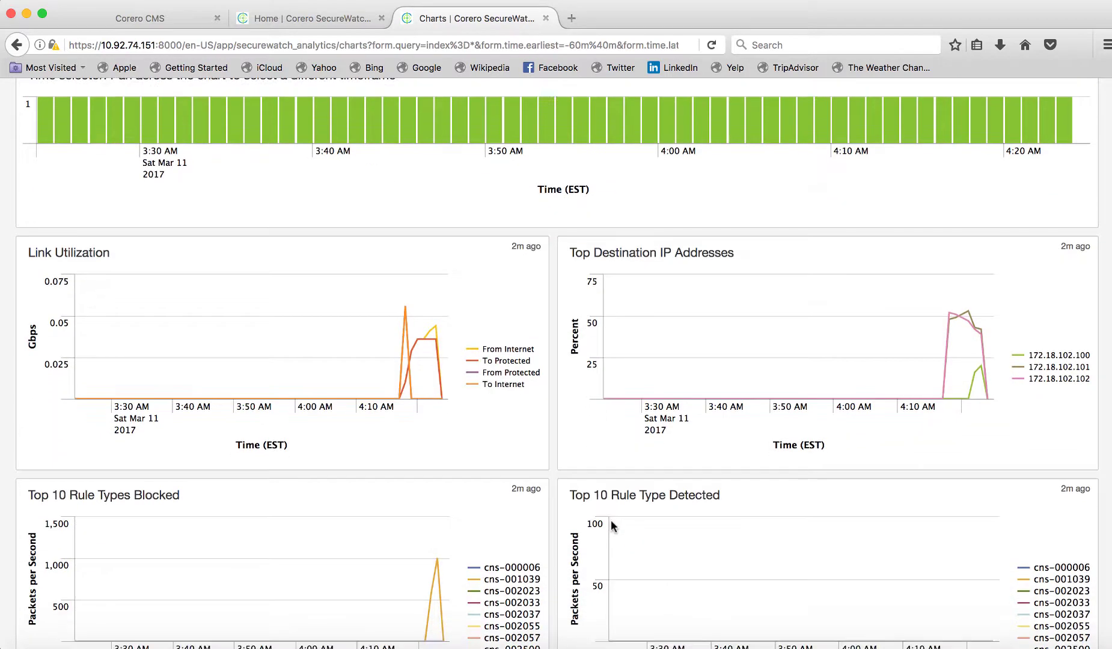
pyautogui.scroll(-4, 611, 525)
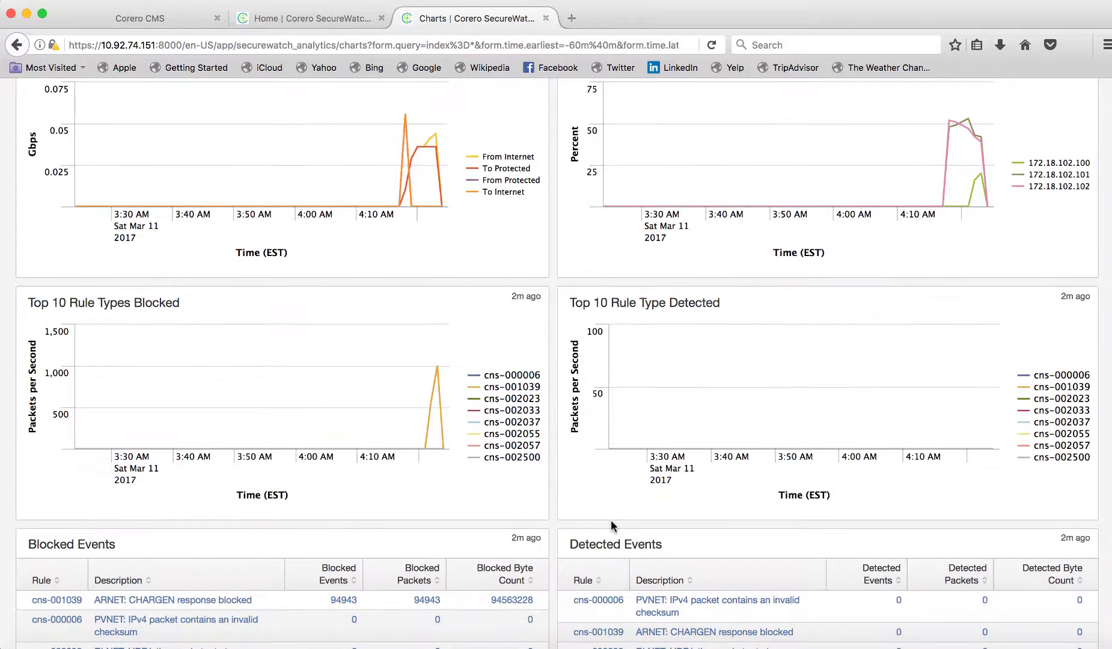
pyautogui.moveTo(440, 416)
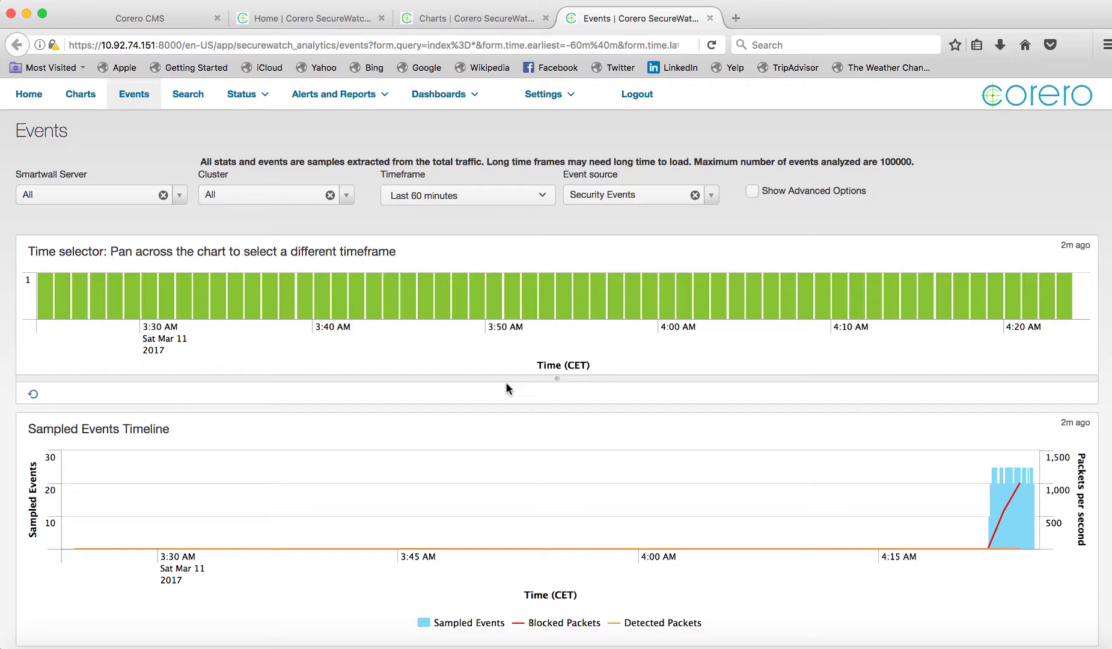
# Step: Scroll through the Events page tables
pyautogui.scroll(-5, 506, 383)
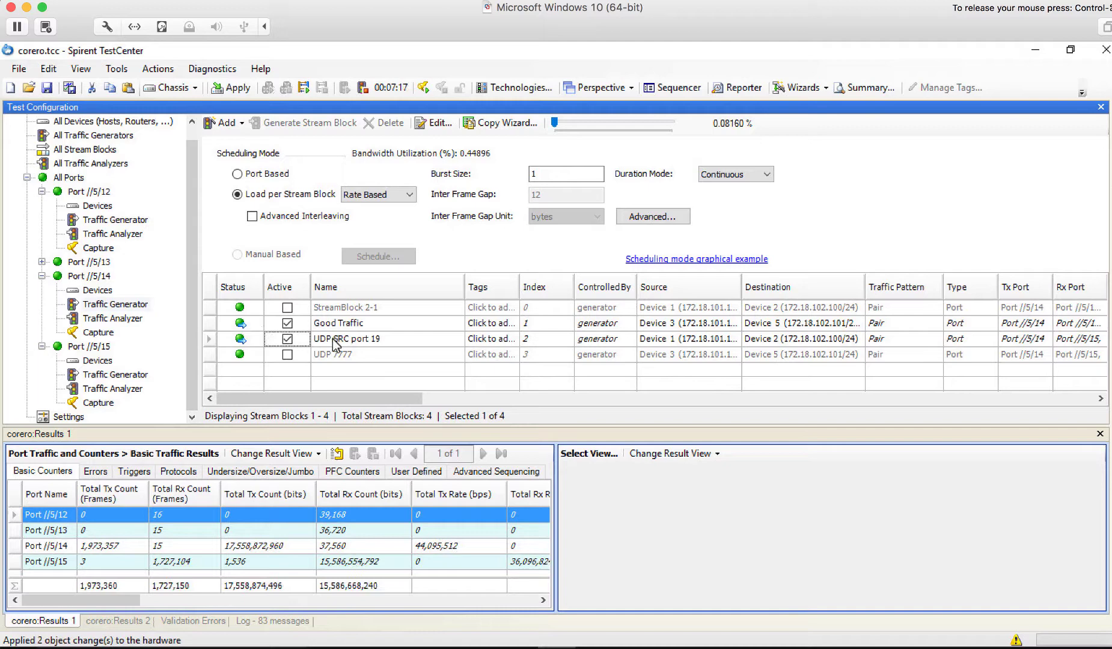
# Step: Stop the UDP SRC port 19 attack stream, leaving only Good Traffic running
pyautogui.rightClick(334, 339)
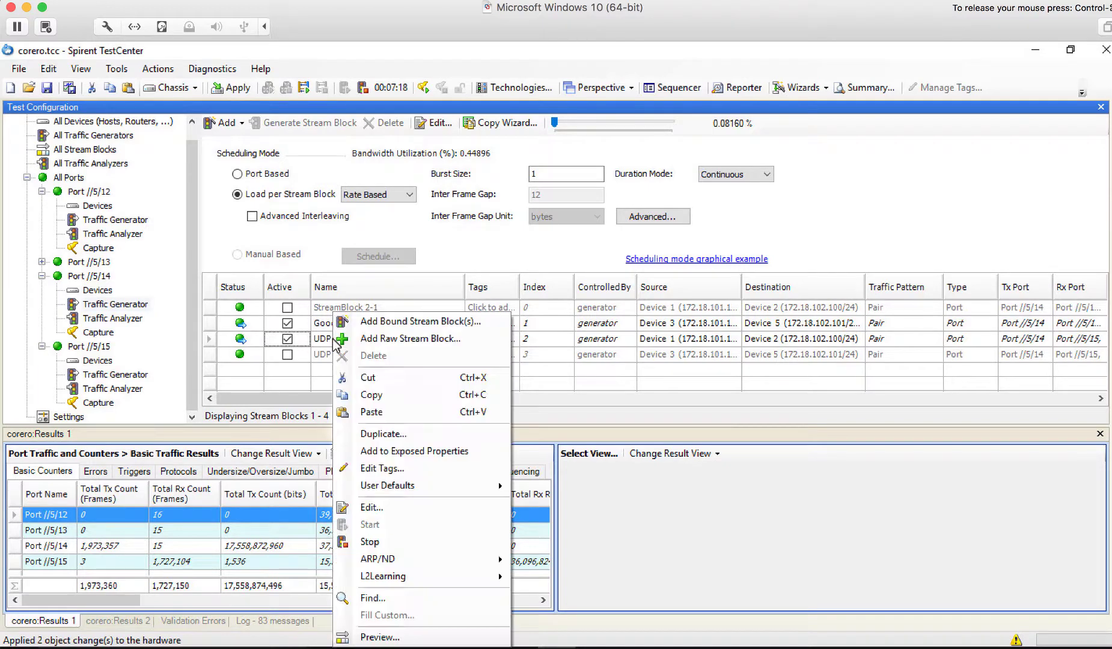
pyautogui.click(385, 542)
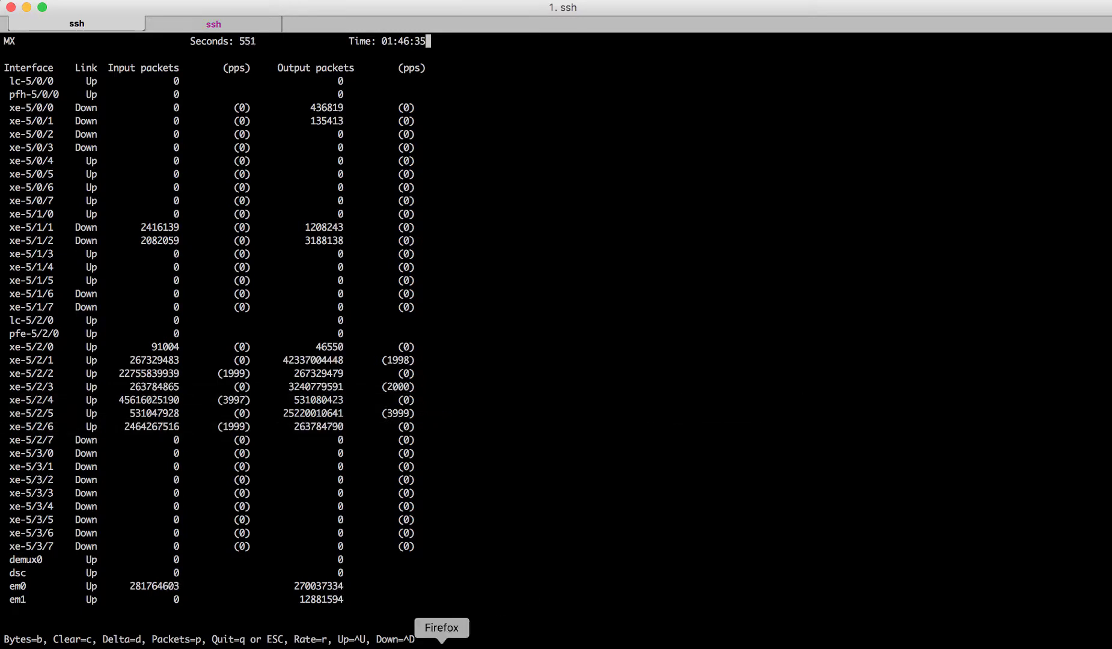
# Step: Return to Firefox and sign in to Corero CMS to reach ClusterA's Defense Summary
pyautogui.click(442, 646)
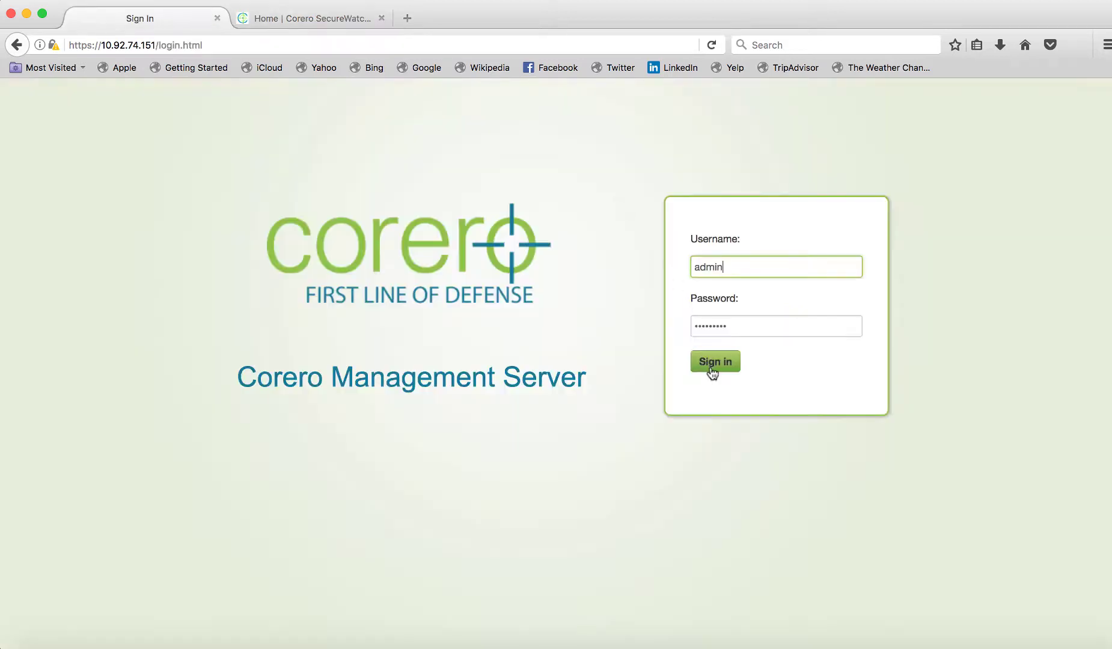
pyautogui.click(711, 368)
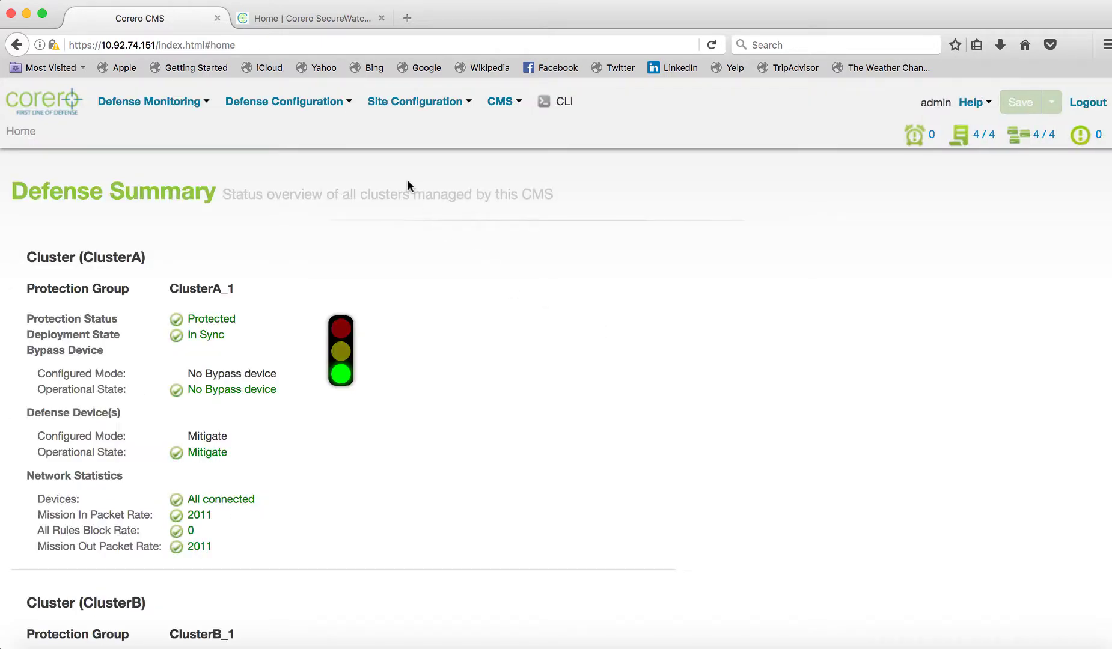
# Step: Go to Defense Configuration > Flex-Rule and select the 'test' filter in the filter table
pyautogui.click(308, 102)
pyautogui.click(285, 206)
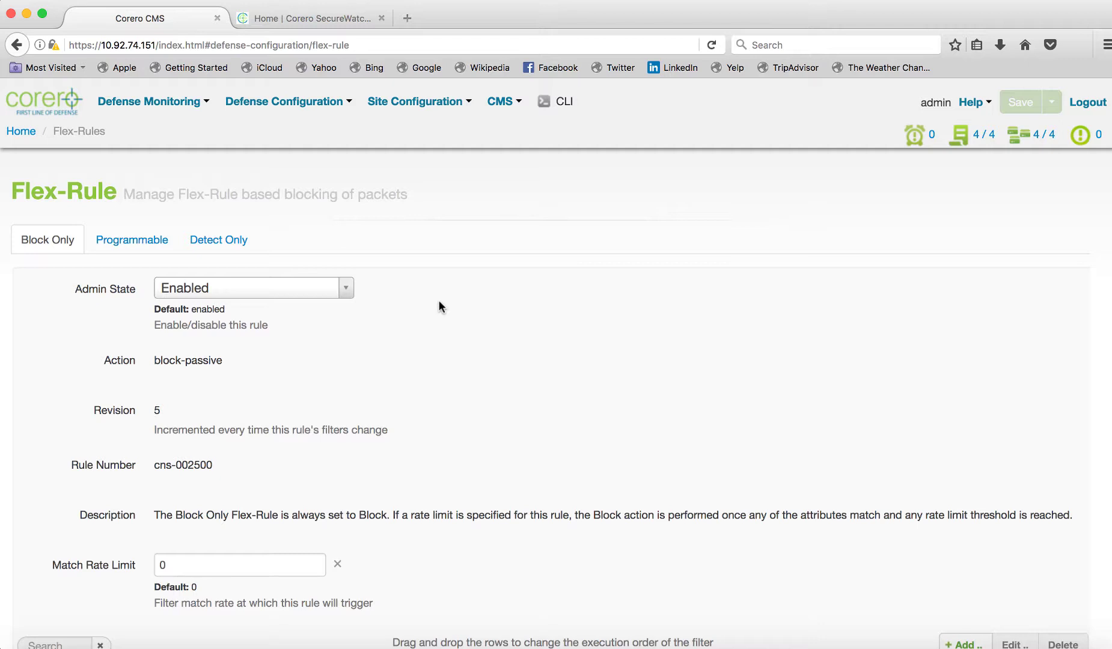
pyautogui.scroll(-3, 439, 302)
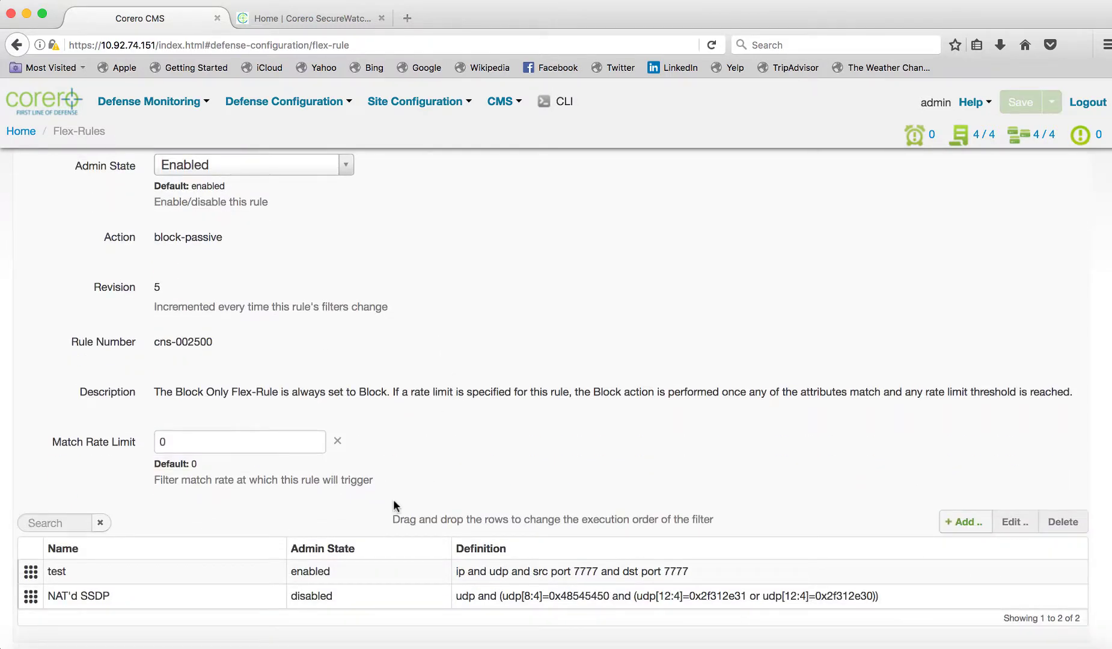
pyautogui.click(309, 571)
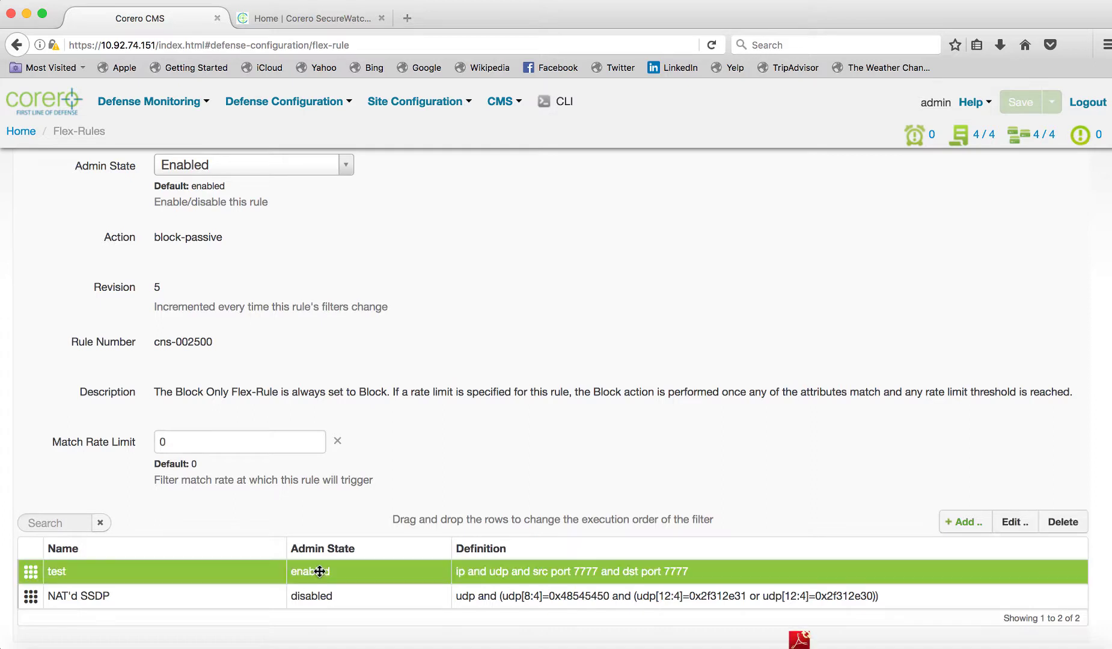
# Step: Open the Flex-Rule cns-002500 test filter's editor and cancel out, leaving it enabled and unchanged
pyautogui.click(1020, 520)
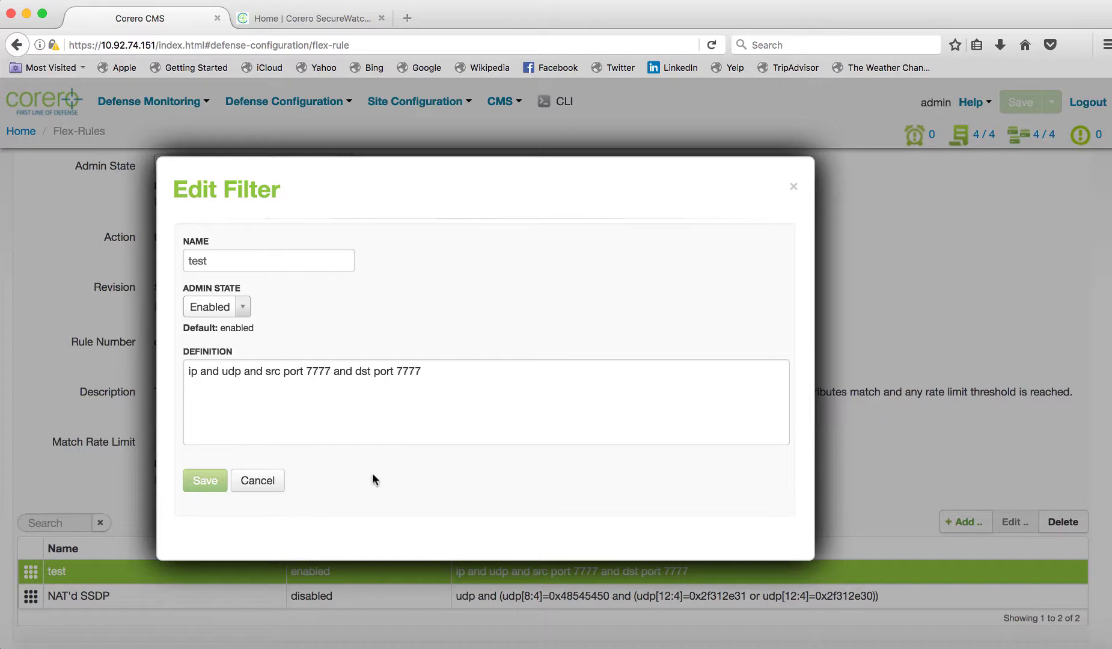
pyautogui.click(273, 481)
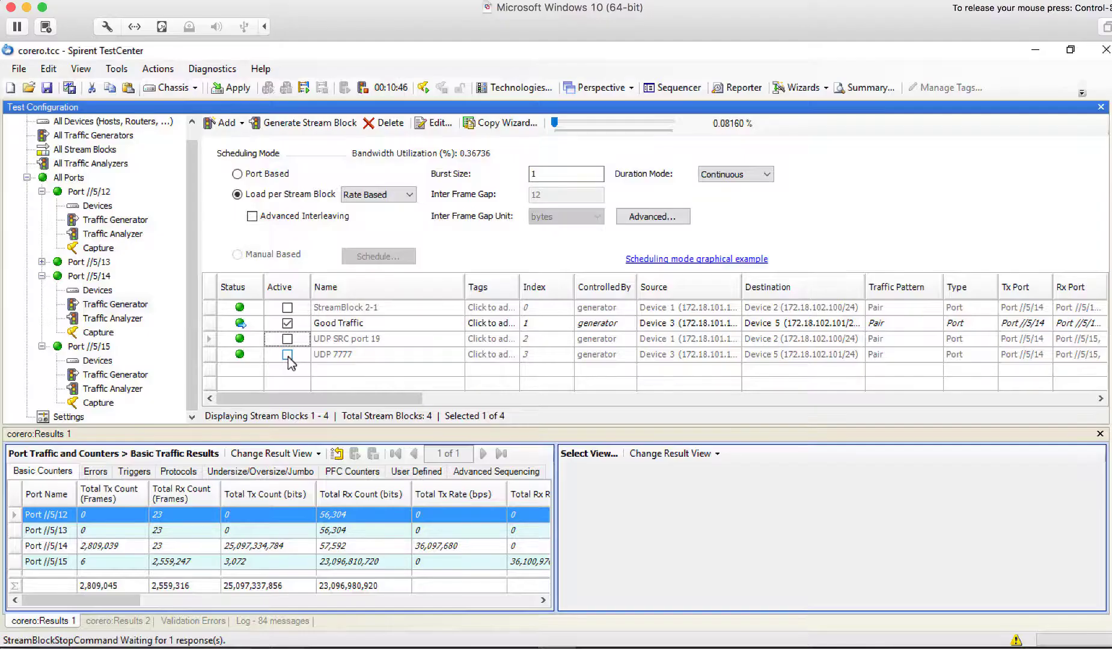
# Step: Mark the UDP 7777 stream block Active, start it, then return to the router's iTerm ssh session
pyautogui.click(288, 355)
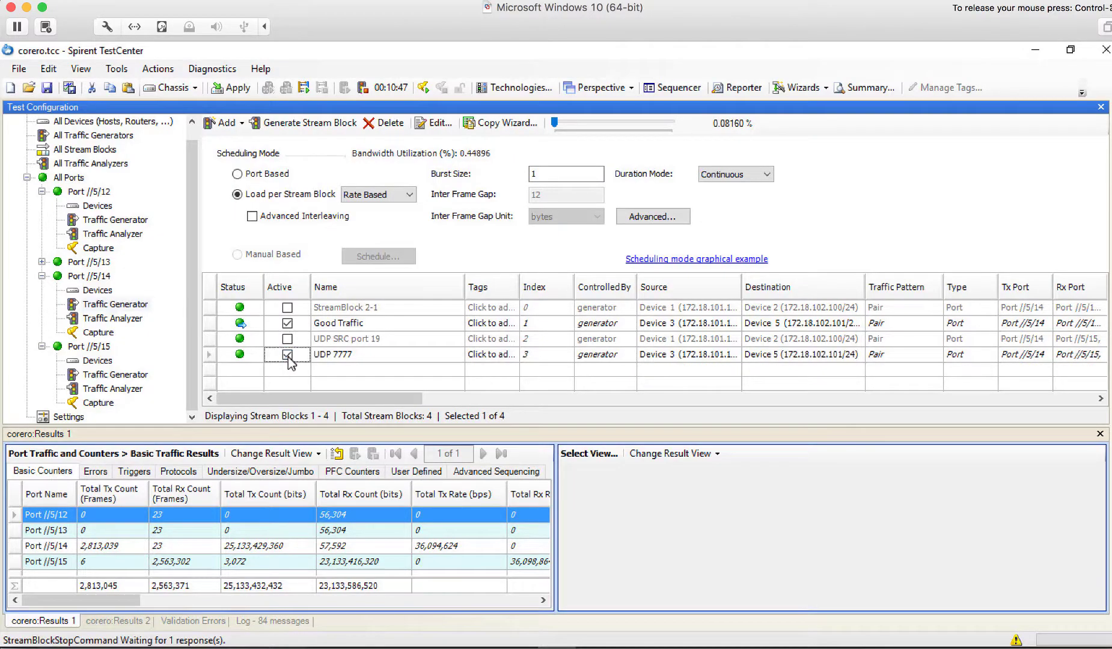
pyautogui.rightClick(344, 358)
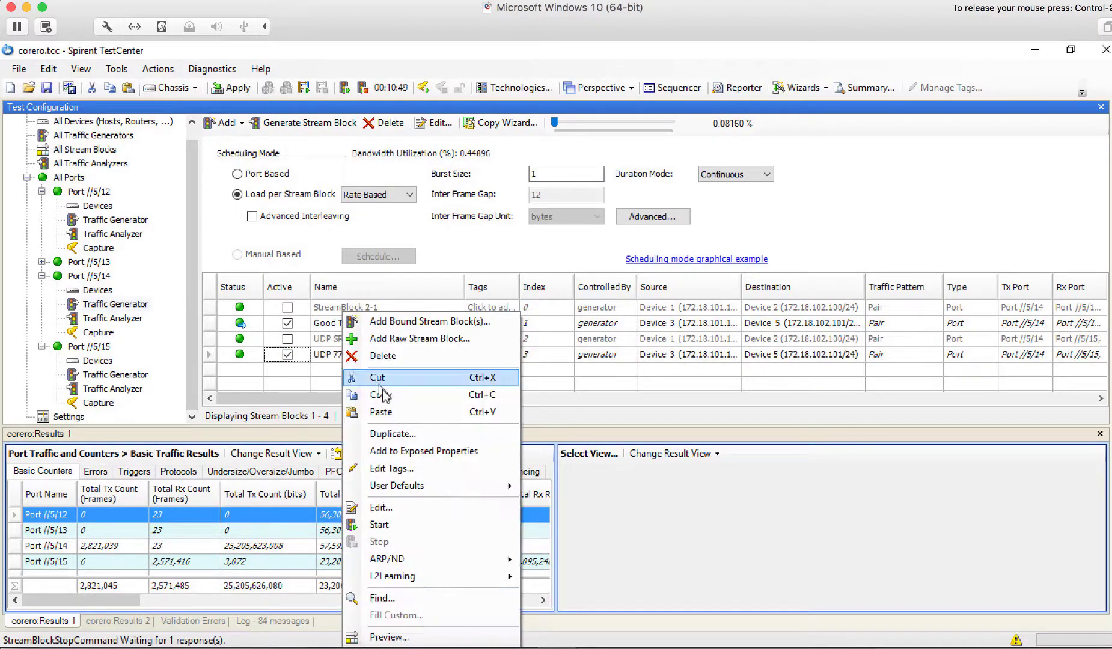
pyautogui.click(406, 524)
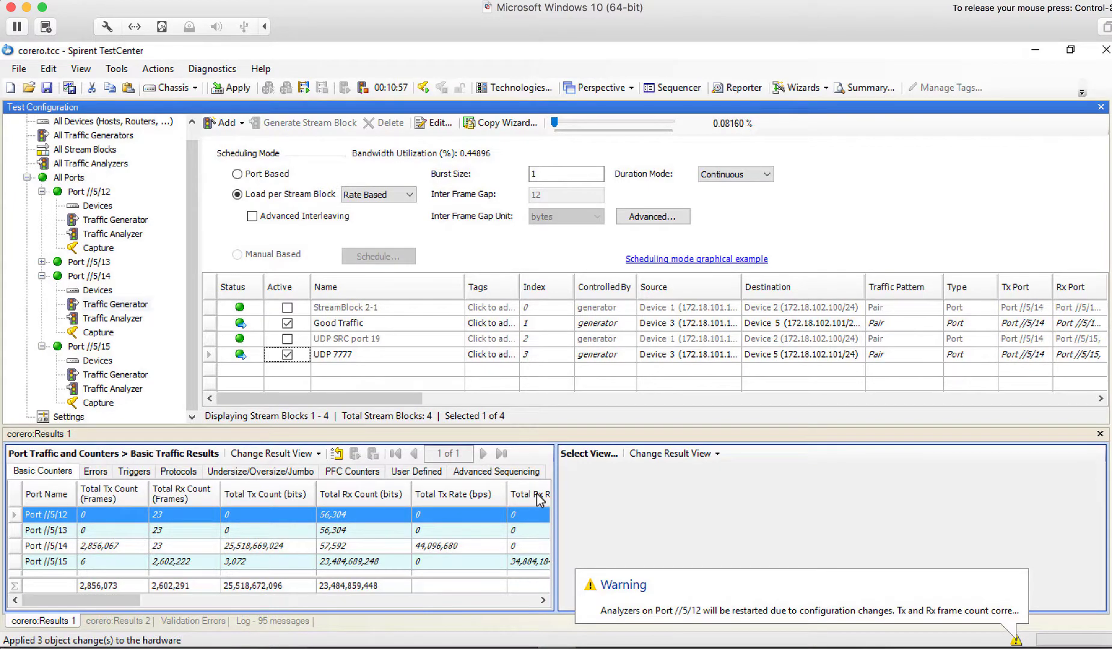
pyautogui.click(672, 645)
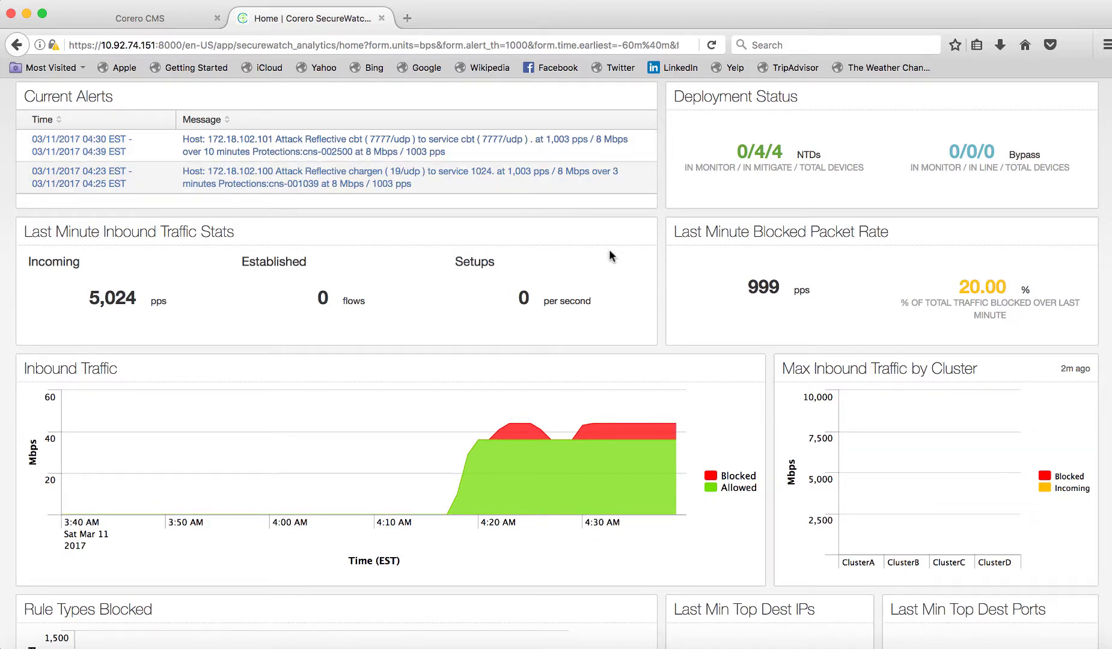
# Step: Hide the Reflection series in the Rule Types Blocked chart so Flex Rule blocks stand out
pyautogui.scroll(-5, 609, 253)
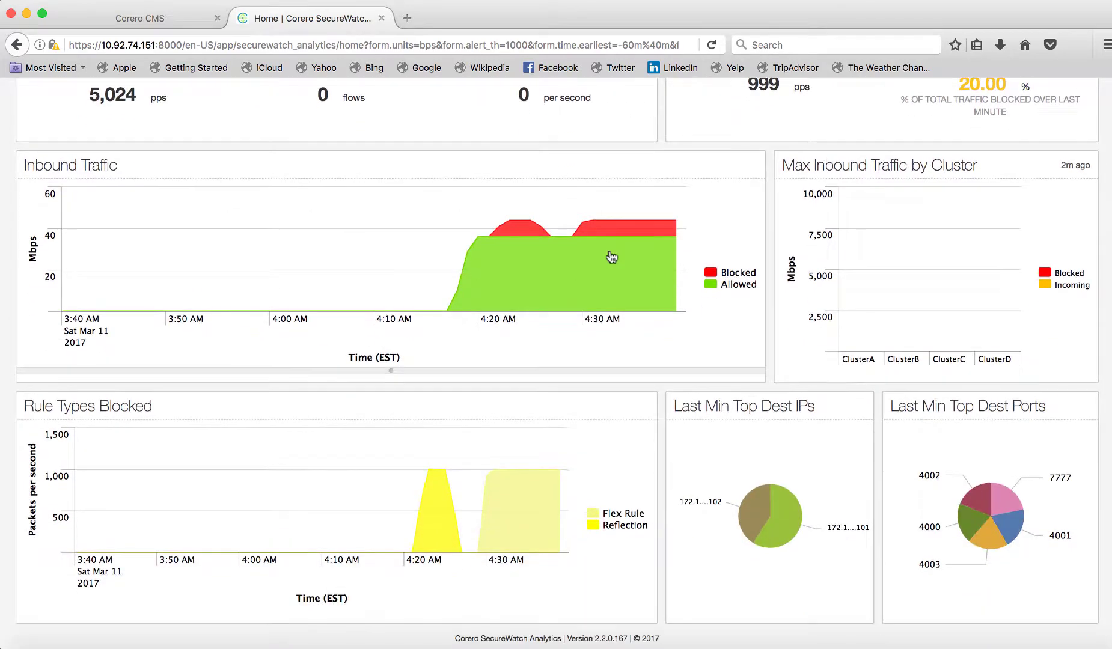
pyautogui.click(593, 521)
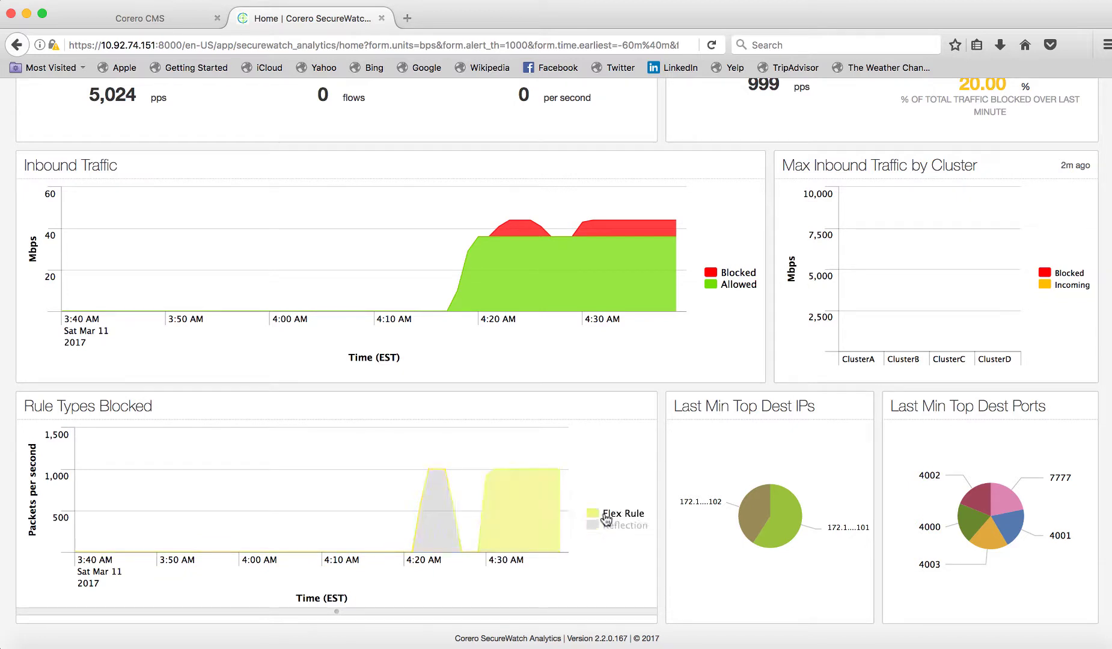
pyautogui.moveTo(534, 499)
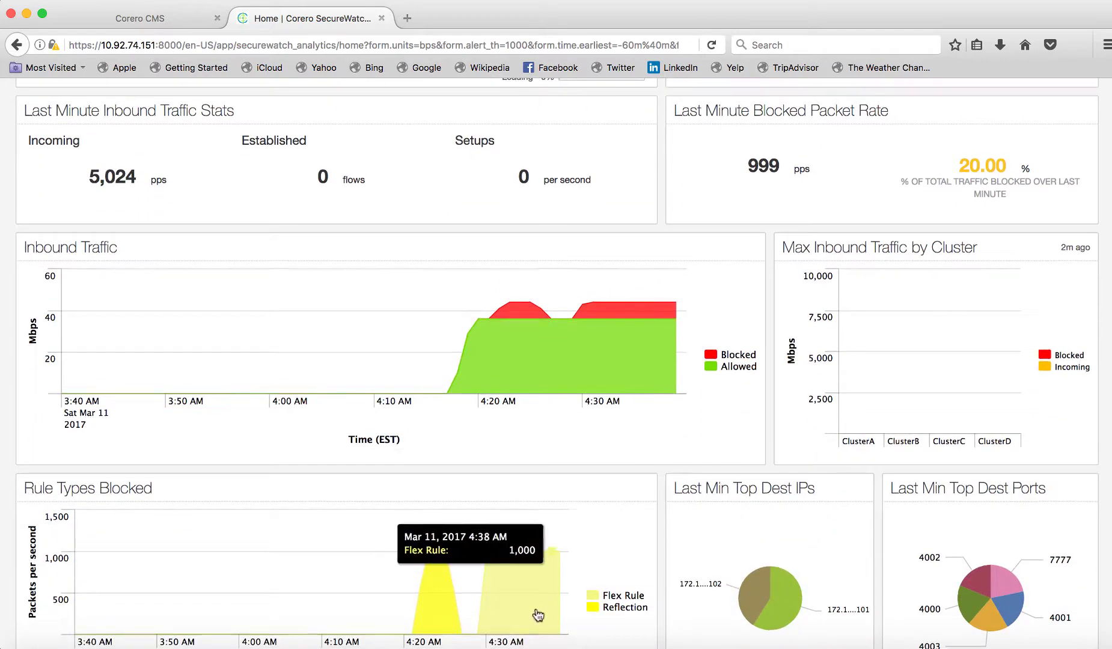
# Step: Open the detailed Charts page in a new tab, showing the last 60 minutes
pyautogui.moveTo(524, 612)
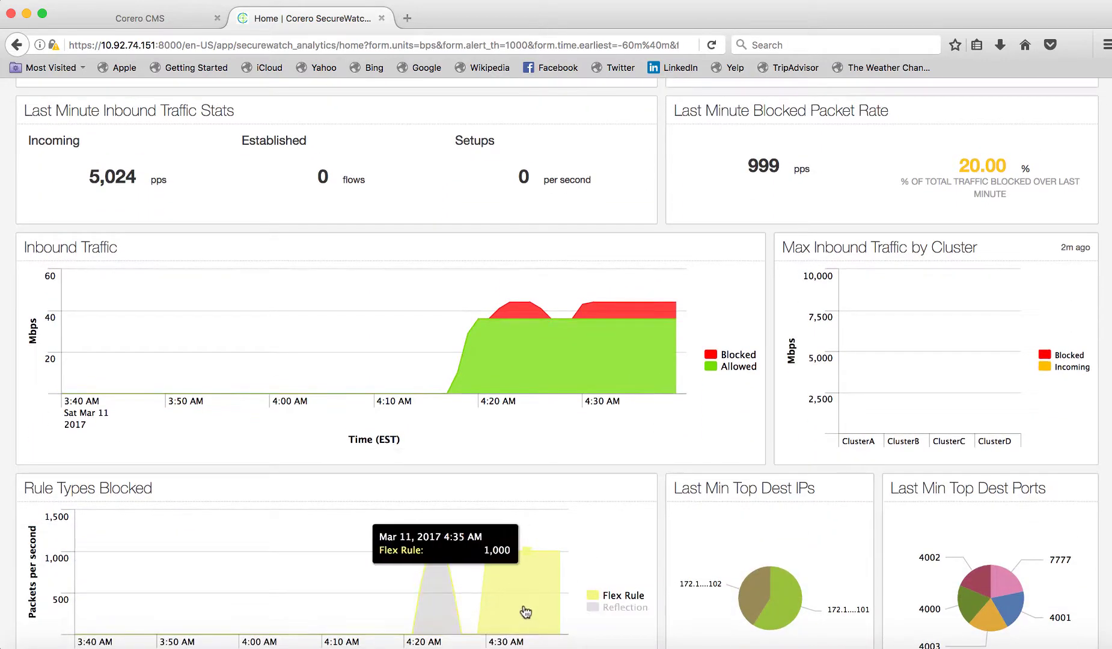
pyautogui.scroll(-2, 530, 601)
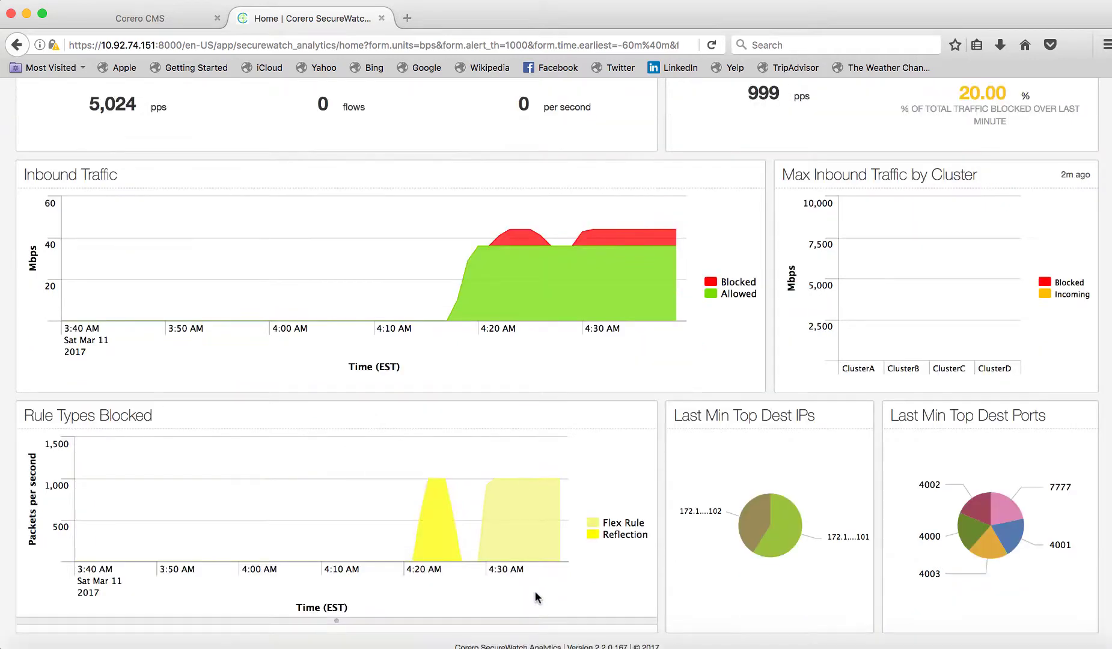
pyautogui.click(535, 520)
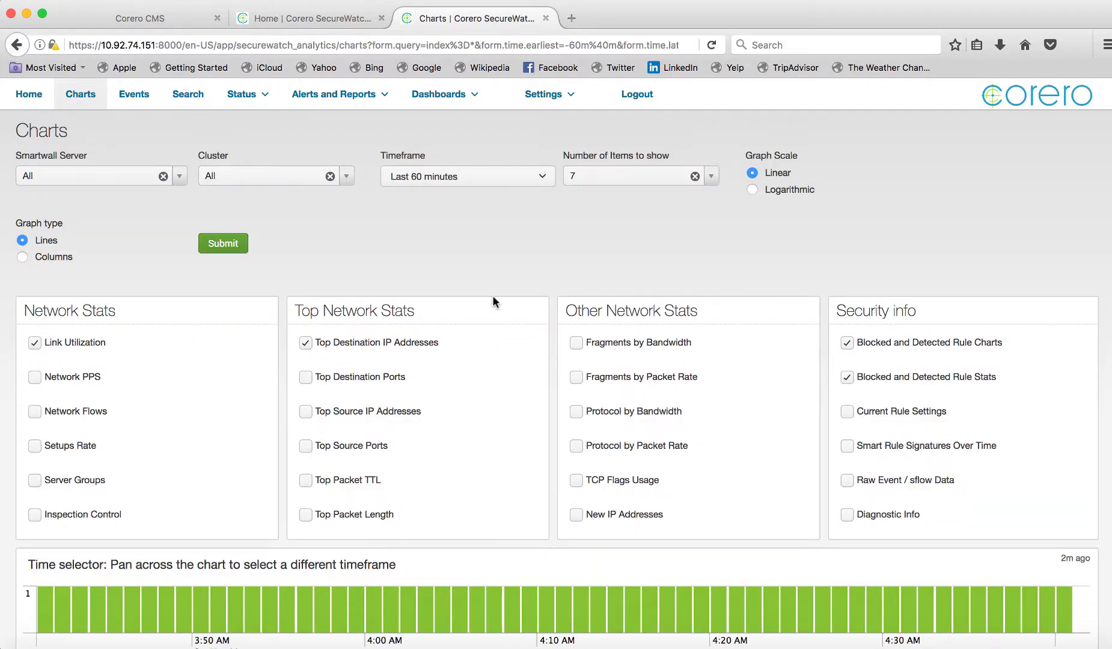
pyautogui.scroll(-10, 492, 295)
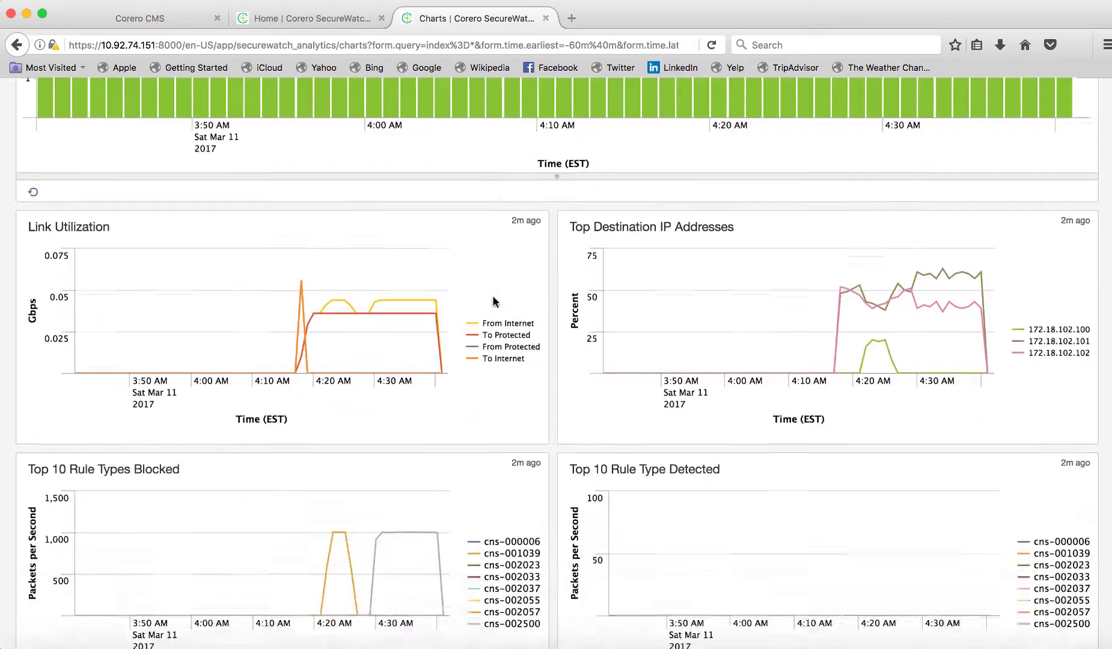
pyautogui.scroll(-6, 492, 295)
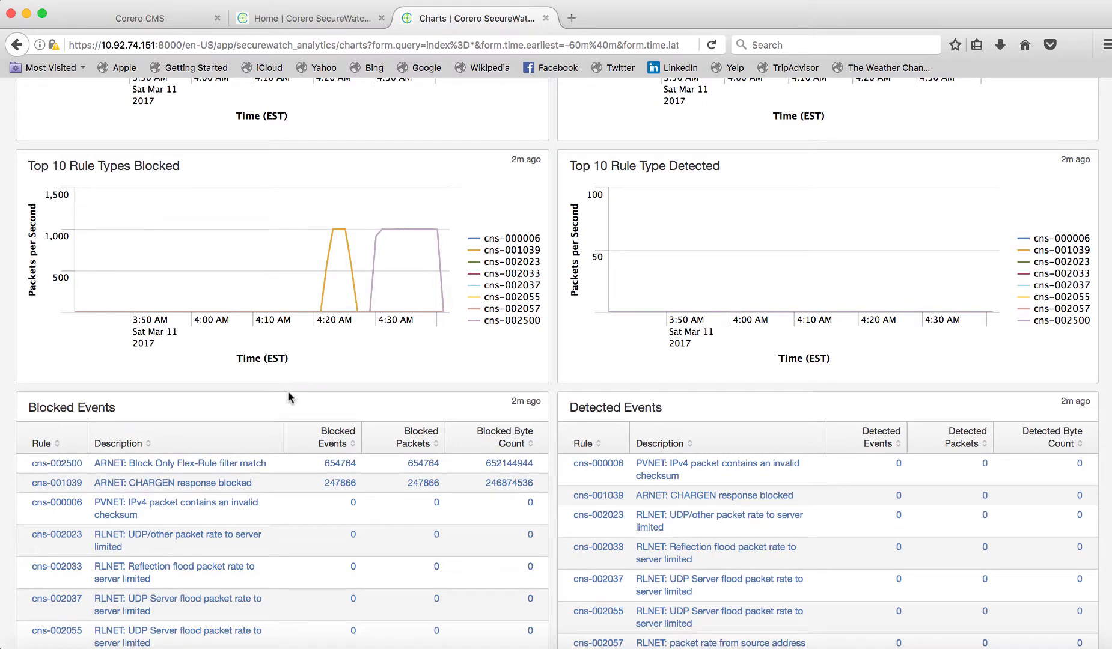
pyautogui.scroll(-2, 287, 390)
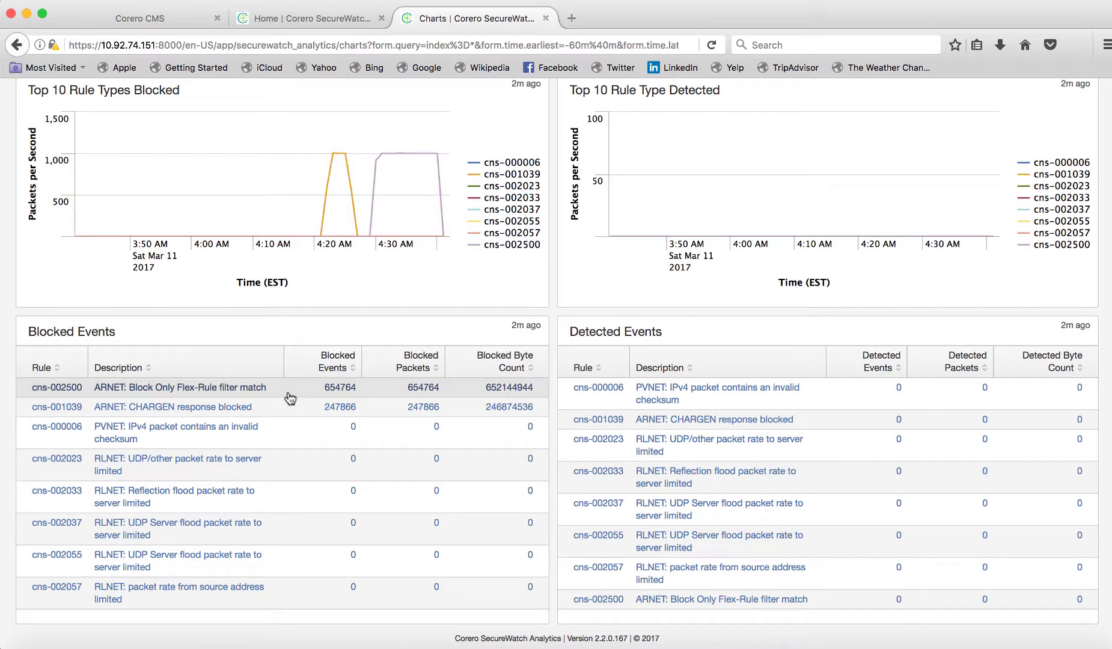
pyautogui.scroll(3, 290, 398)
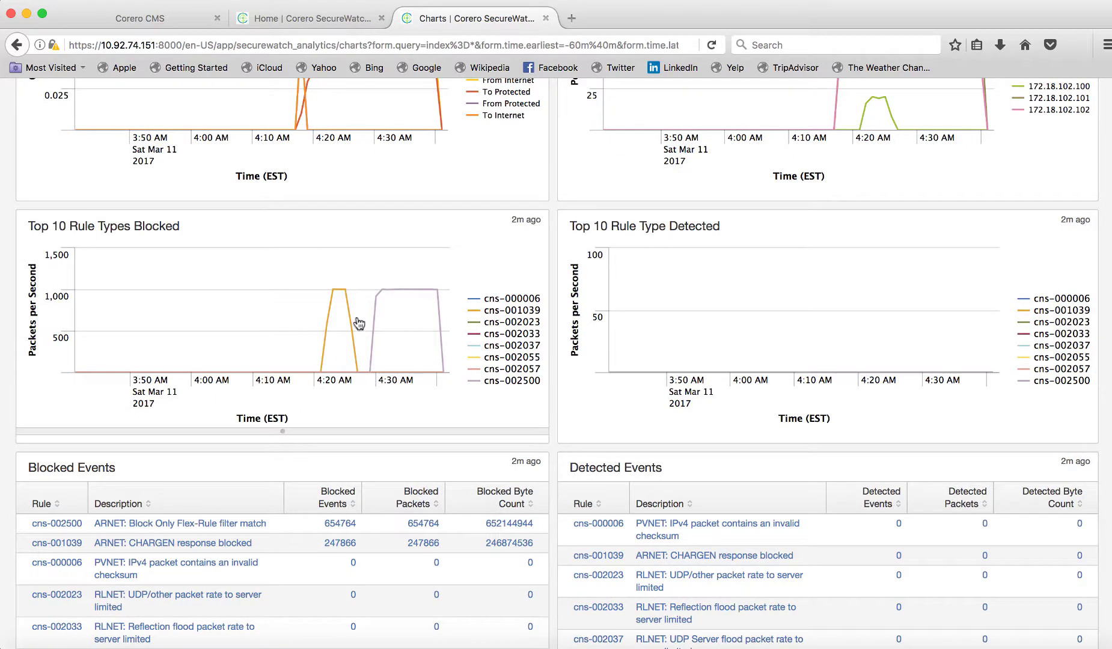
pyautogui.moveTo(379, 307)
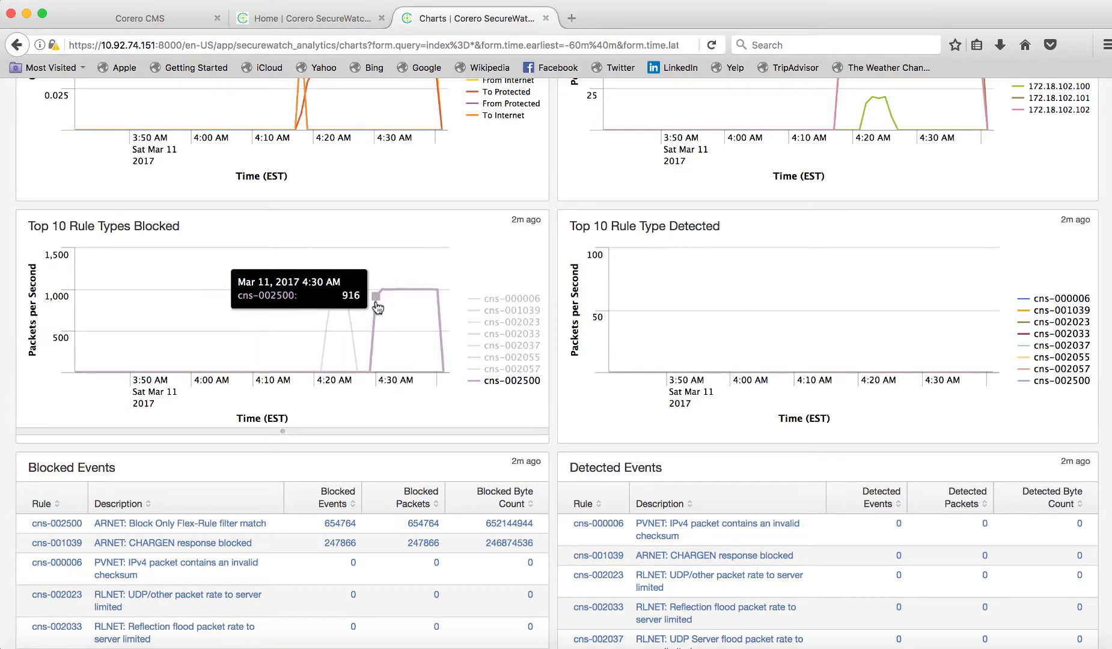
# Step: Open Events in a new tab and scroll to Rules Triggered, showing cns-002500 at 74.85%
pyautogui.click(507, 383)
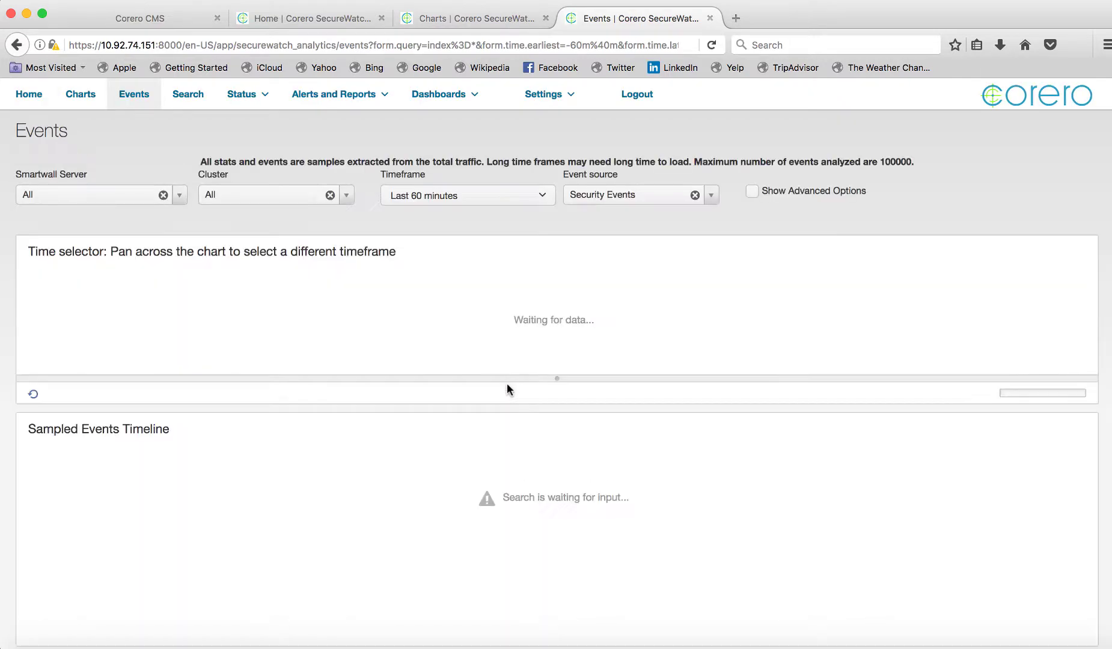
pyautogui.scroll(-5, 507, 383)
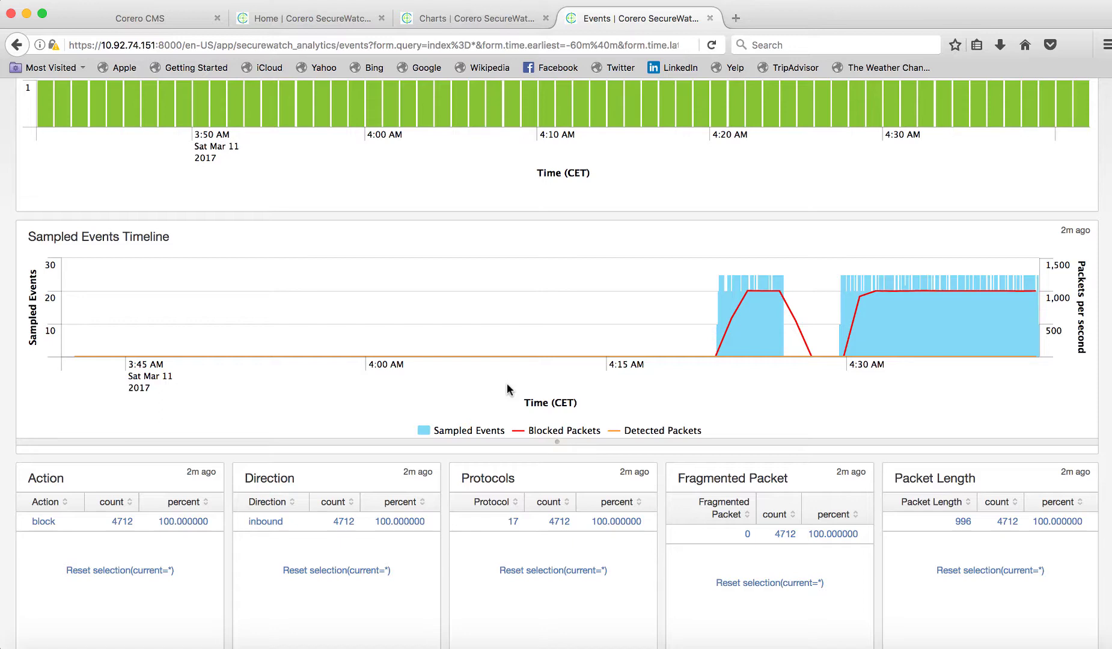
pyautogui.scroll(-8, 507, 384)
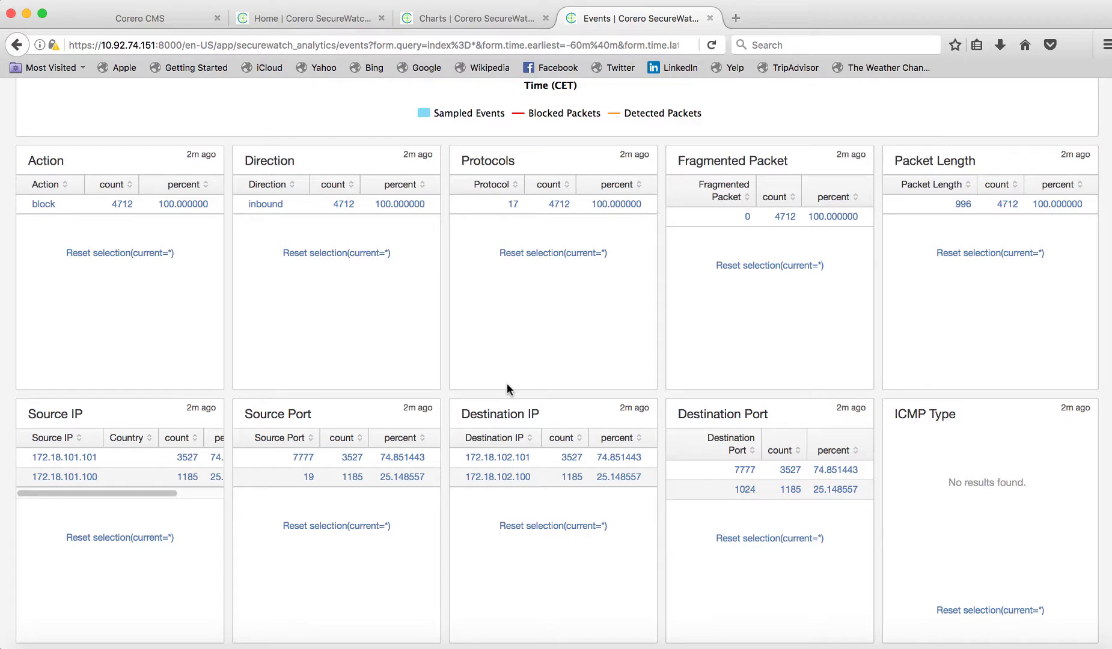
pyautogui.scroll(-6, 507, 384)
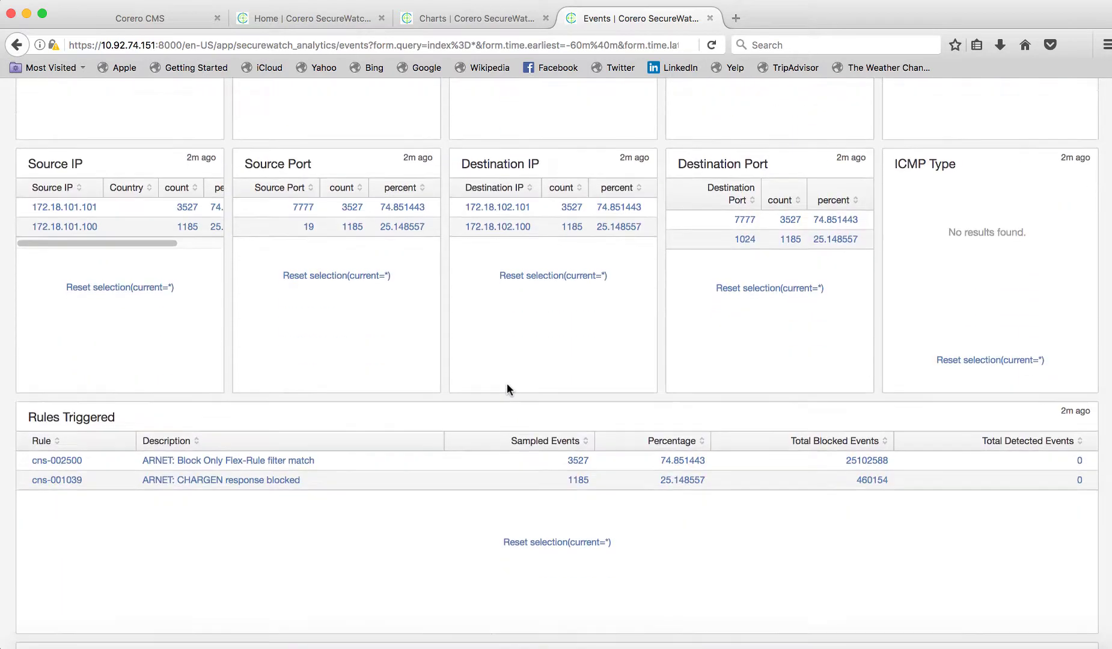